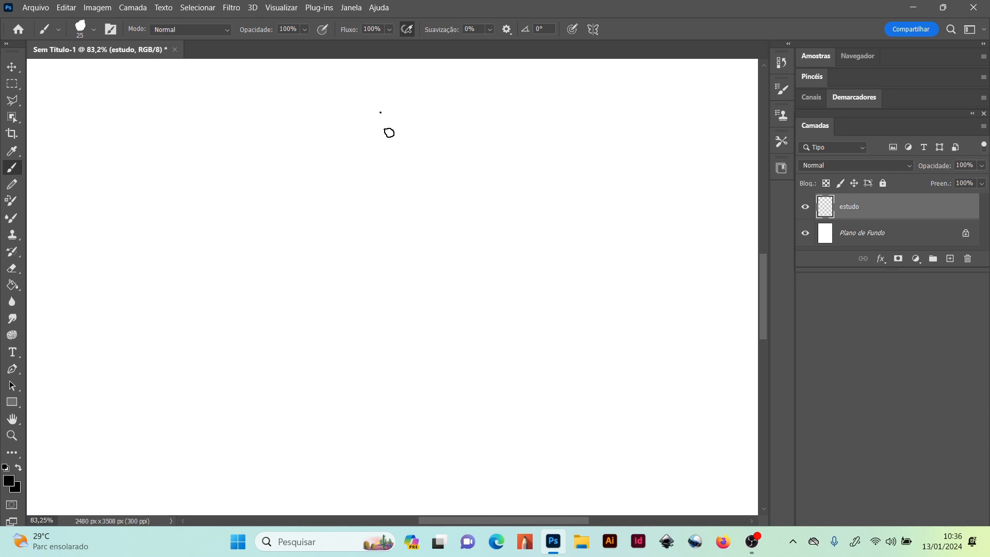
Sketch a rounded head with curved face guidelines, a jaw and an ear ellipse near the top of the canvas on the estudo layer
left_click_drag(380, 114, 383, 168)
left_click_drag(389, 134, 379, 172)
mouse_move(360, 137)
left_mouse_down()
mouse_move(406, 140)
mouse_move(357, 142)
mouse_move(375, 152)
mouse_move(398, 146)
left_mouse_up()
mouse_move(365, 111)
left_mouse_down()
mouse_move(394, 132)
mouse_move(387, 112)
mouse_move(377, 109)
mouse_move(391, 149)
mouse_move(392, 112)
mouse_move(383, 173)
mouse_move(400, 126)
mouse_move(370, 180)
mouse_move(391, 168)
mouse_move(358, 171)
left_mouse_up()
left_click_drag(394, 115, 341, 116)
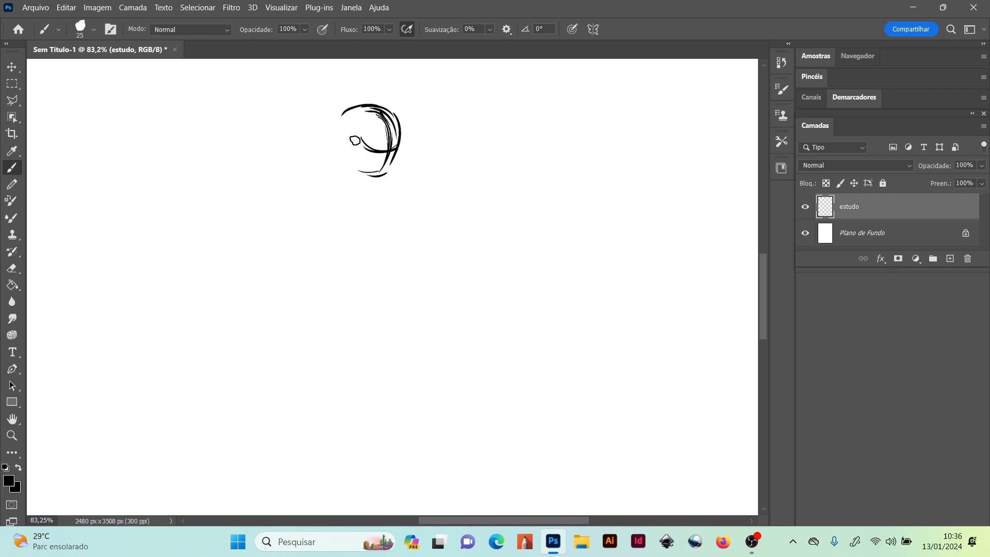
mouse_move(362, 106)
left_mouse_down()
mouse_move(360, 170)
mouse_move(366, 109)
mouse_move(343, 143)
mouse_move(351, 117)
mouse_move(361, 166)
left_mouse_up()
left_click_drag(347, 123, 362, 165)
left_click_drag(365, 116, 365, 159)
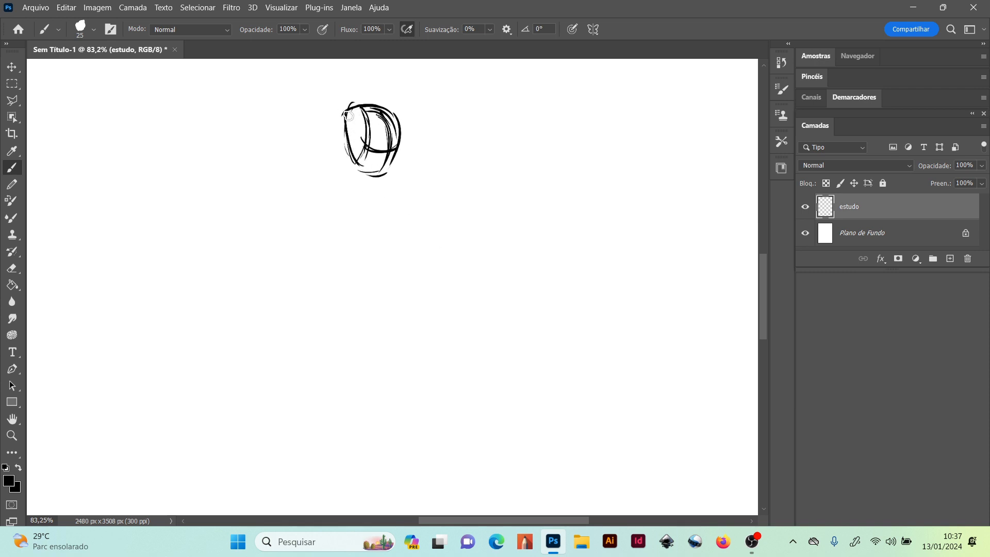
mouse_move(357, 134)
left_mouse_down()
mouse_move(348, 126)
mouse_move(372, 174)
mouse_move(355, 165)
mouse_move(376, 177)
left_mouse_up()
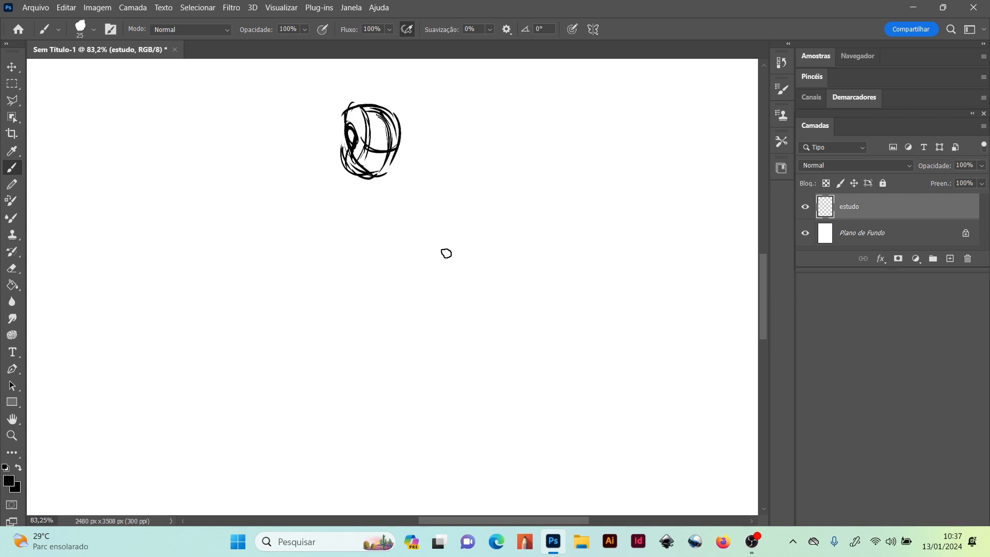
Sketch the sloping shoulder plane as the four-sided top of a box around the base of the head
mouse_move(307, 163)
left_mouse_down()
mouse_move(382, 135)
mouse_move(415, 156)
left_mouse_up()
left_click_drag(304, 170, 341, 195)
left_click_drag(314, 173, 338, 189)
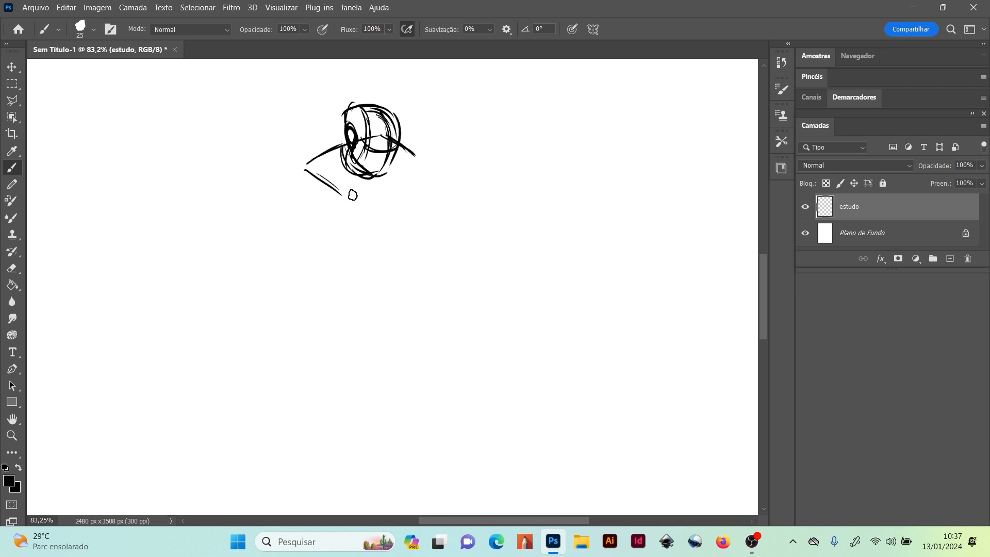
left_click_drag(415, 164, 349, 197)
left_click_drag(349, 200, 415, 164)
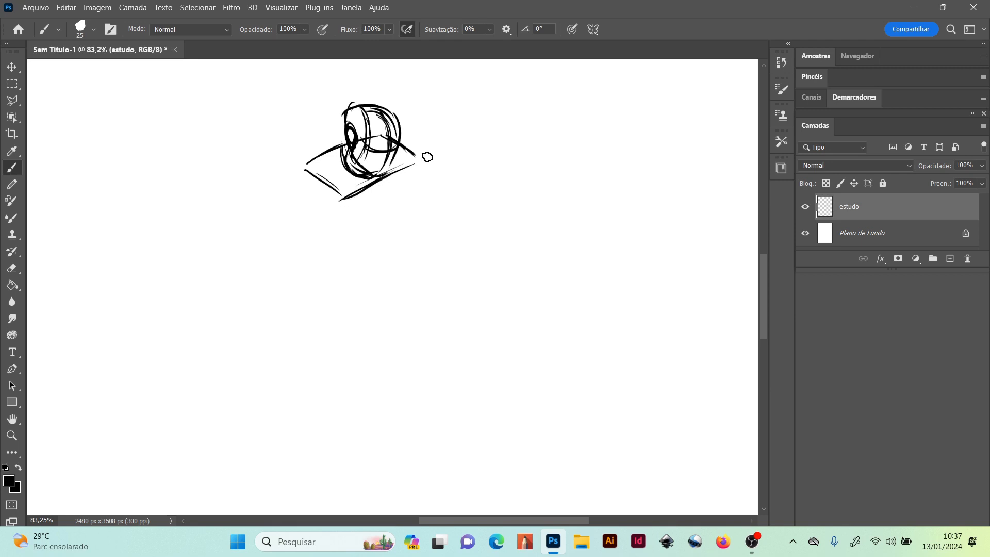
mouse_move(349, 194)
left_mouse_down()
mouse_move(401, 183)
mouse_move(419, 171)
left_mouse_up()
Draw the torso box below the shoulders with tapering sides, a front corner edge, a centre line and a closed lower edge
left_click_drag(382, 178, 357, 288)
left_click_drag(381, 195, 355, 296)
left_click_drag(416, 157, 381, 262)
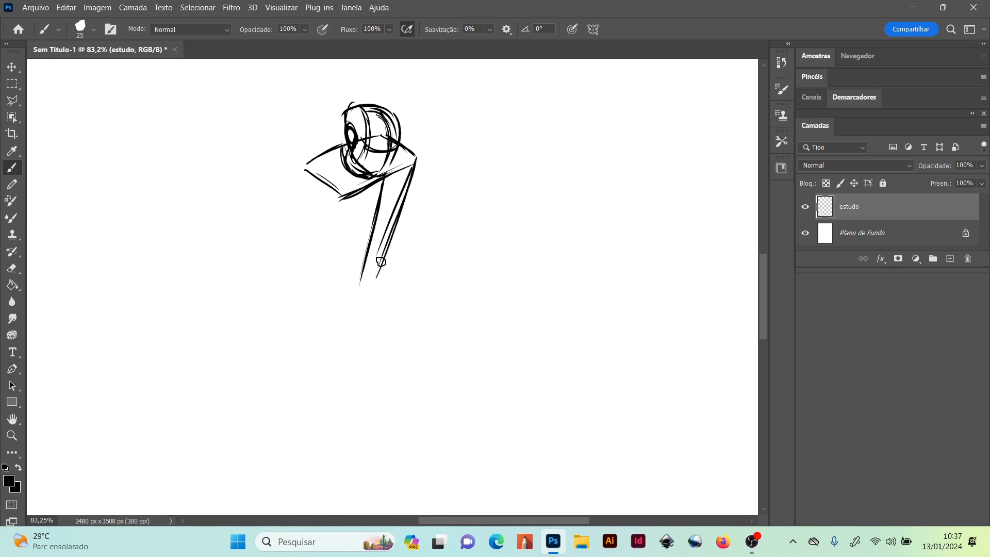
left_click_drag(340, 196, 339, 272)
left_click_drag(340, 216, 341, 279)
mouse_move(306, 170)
left_mouse_down()
mouse_move(319, 246)
mouse_move(317, 233)
left_mouse_up()
left_click_drag(307, 191, 318, 255)
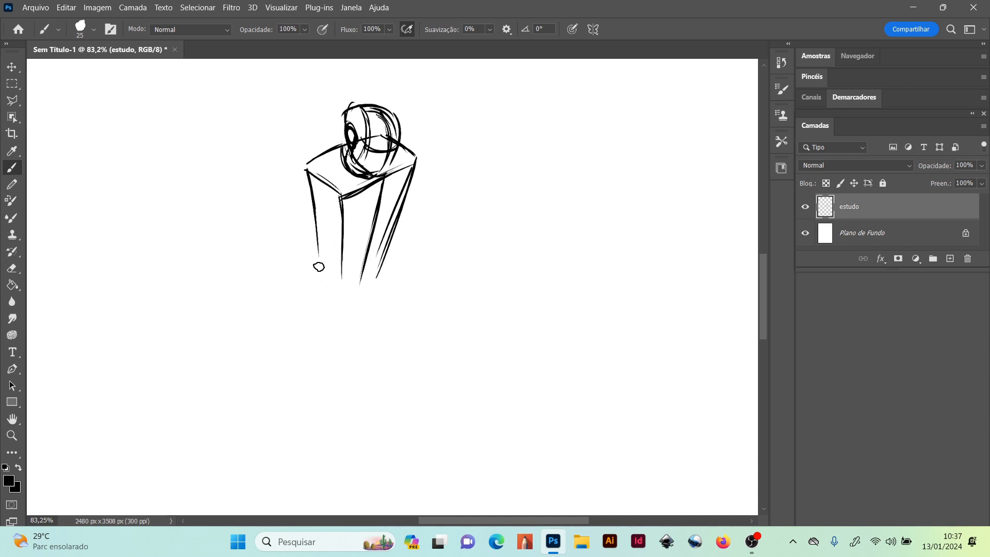
left_click_drag(307, 171, 320, 258)
mouse_move(305, 175)
left_mouse_down()
mouse_move(315, 257)
mouse_move(336, 268)
left_mouse_up()
left_click_drag(343, 268, 387, 242)
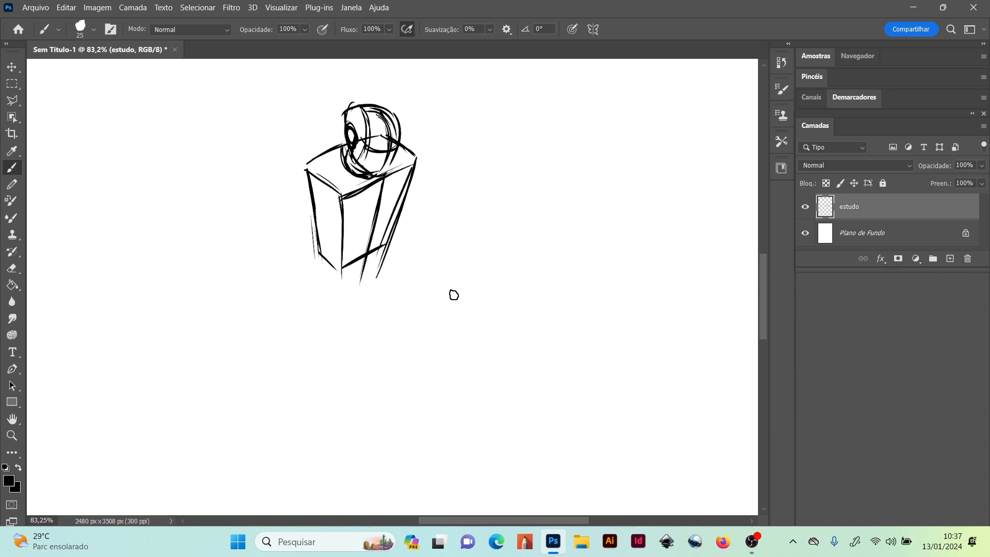
Add chest guidelines across the torso box and block in the waist and pelvis down to a crotch point
left_click_drag(340, 227, 406, 196)
left_click_drag(343, 232, 316, 213)
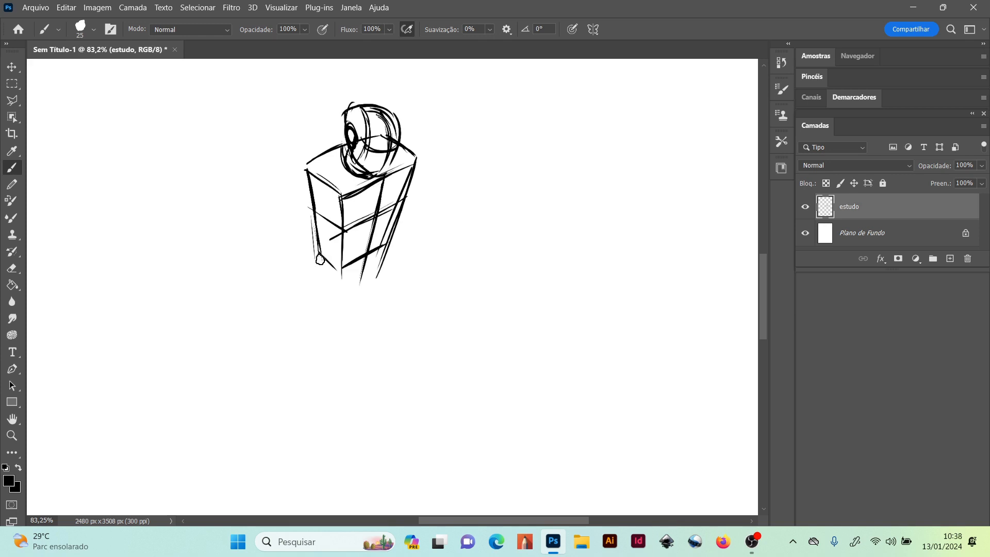
mouse_move(320, 257)
left_mouse_down()
mouse_move(397, 223)
mouse_move(327, 253)
mouse_move(385, 231)
left_mouse_up()
mouse_move(380, 232)
left_mouse_down()
mouse_move(407, 250)
mouse_move(332, 281)
mouse_move(395, 239)
left_mouse_up()
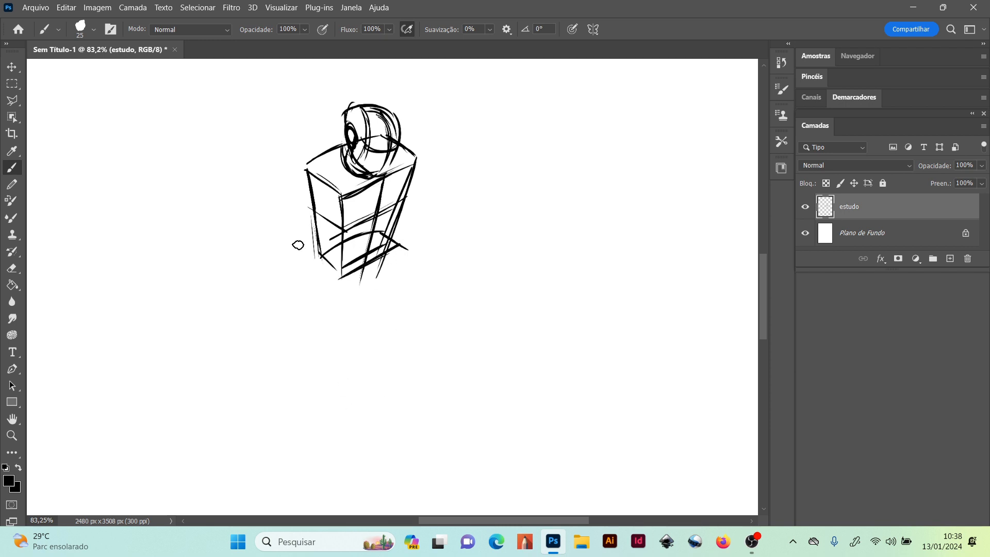
left_click_drag(318, 254, 340, 278)
left_click_drag(399, 242, 370, 289)
left_click_drag(384, 279, 363, 293)
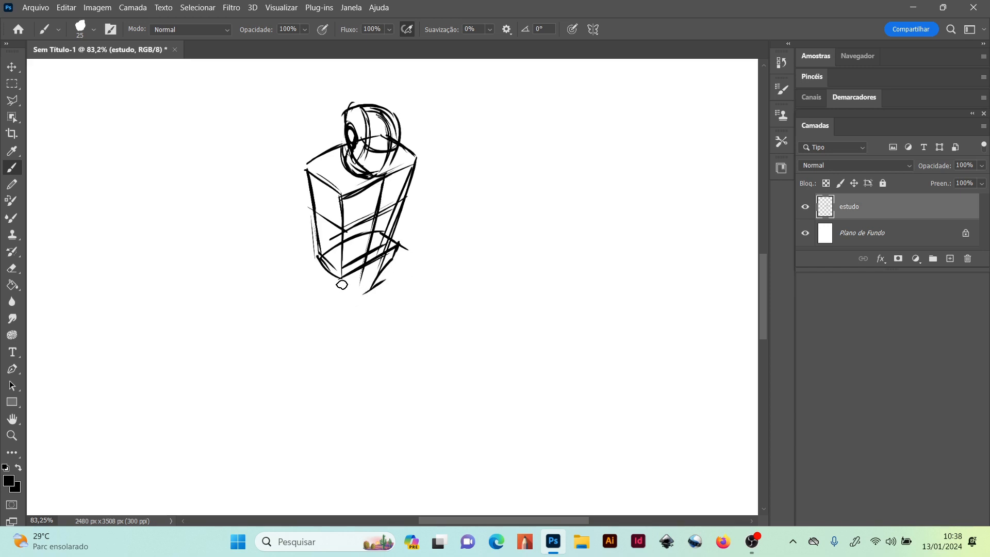
left_click_drag(337, 281, 363, 295)
left_click_drag(316, 256, 339, 283)
Draw the forward thigh as a tapering cylinder from a hip ellipse at the pelvis to a knee ellipse
mouse_move(397, 258)
left_mouse_down()
mouse_move(389, 300)
mouse_move(392, 258)
mouse_move(402, 285)
mouse_move(382, 291)
mouse_move(395, 259)
mouse_move(403, 282)
mouse_move(387, 305)
mouse_move(393, 265)
mouse_move(399, 291)
mouse_move(390, 303)
mouse_move(380, 292)
mouse_move(399, 278)
left_mouse_up()
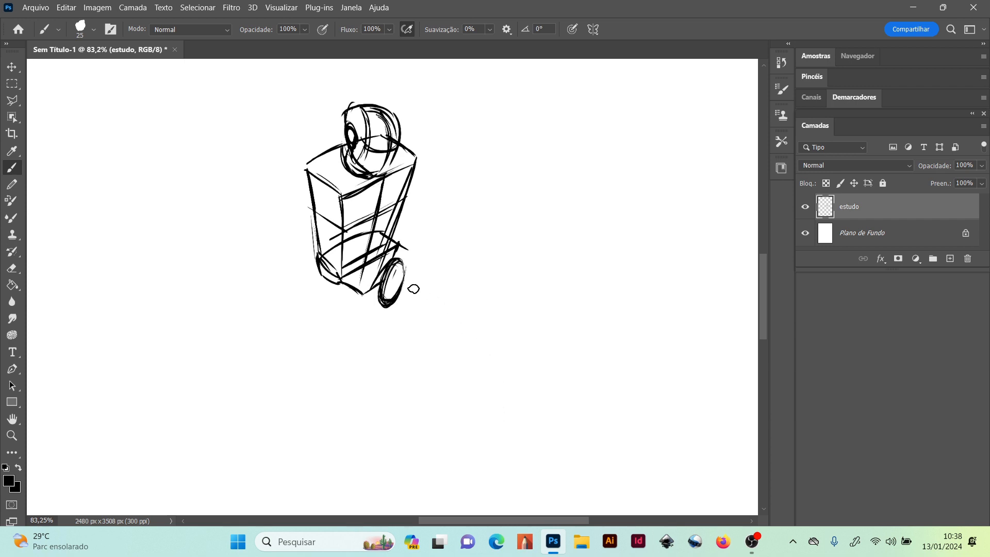
mouse_move(394, 260)
left_mouse_down()
mouse_move(467, 284)
mouse_move(500, 320)
left_mouse_up()
mouse_move(390, 302)
left_mouse_down()
mouse_move(462, 326)
mouse_move(445, 322)
left_mouse_up()
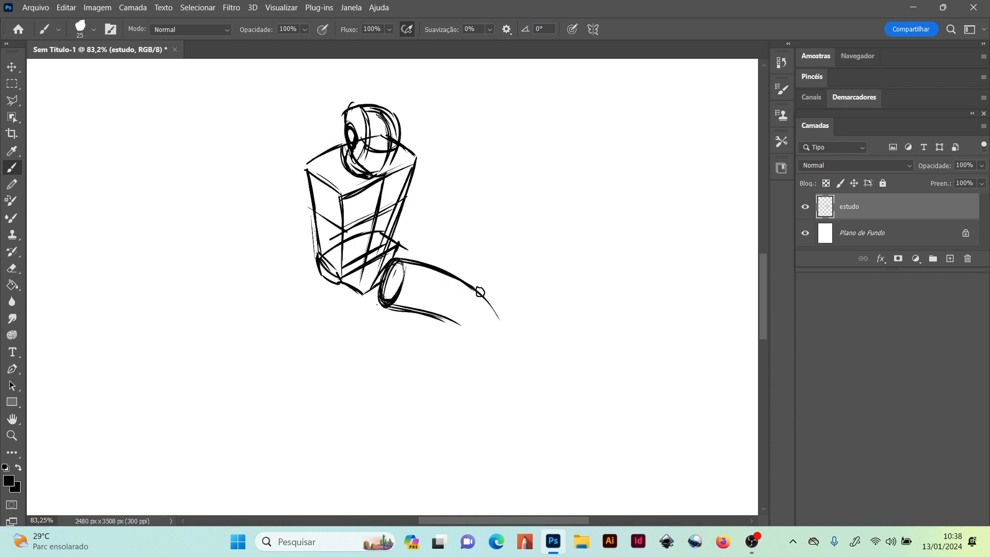
mouse_move(474, 293)
left_mouse_down()
mouse_move(467, 327)
mouse_move(470, 292)
mouse_move(483, 309)
mouse_move(473, 325)
mouse_move(459, 311)
mouse_move(481, 294)
left_mouse_up()
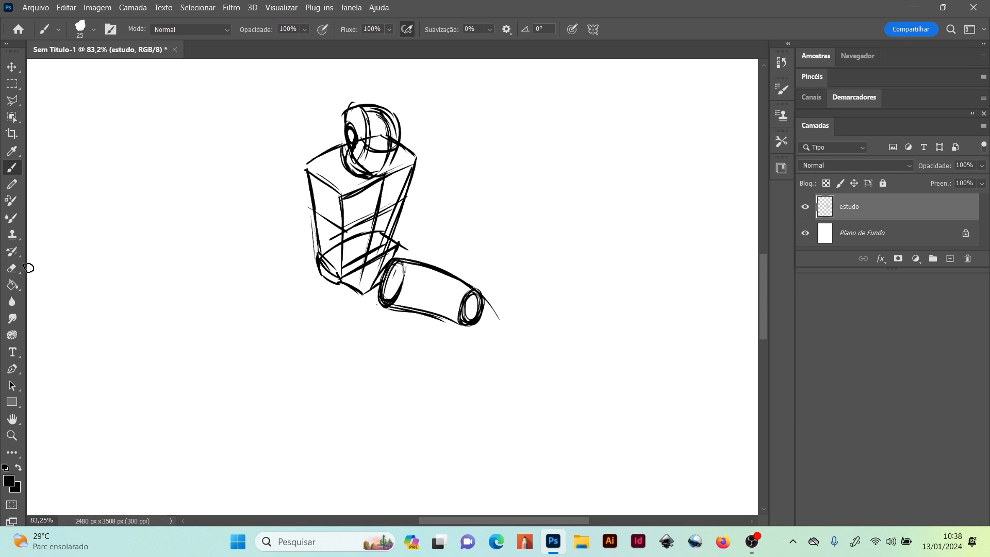
Erase the forward thigh's knee ellipse and redraw it more tilted, joining it to the thigh outline
left_click(12, 268)
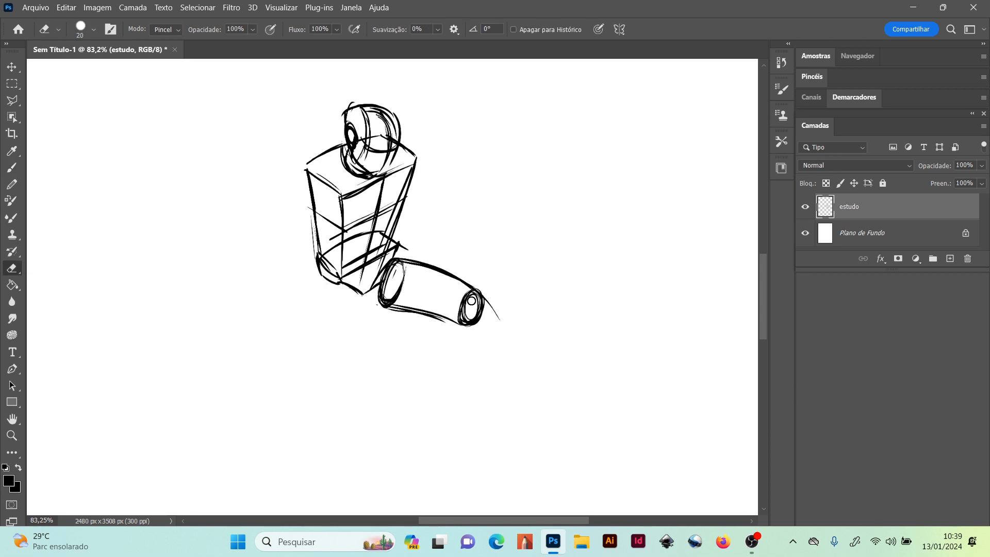
mouse_move(472, 297)
left_mouse_down()
mouse_move(463, 312)
mouse_move(471, 296)
mouse_move(475, 320)
left_mouse_up()
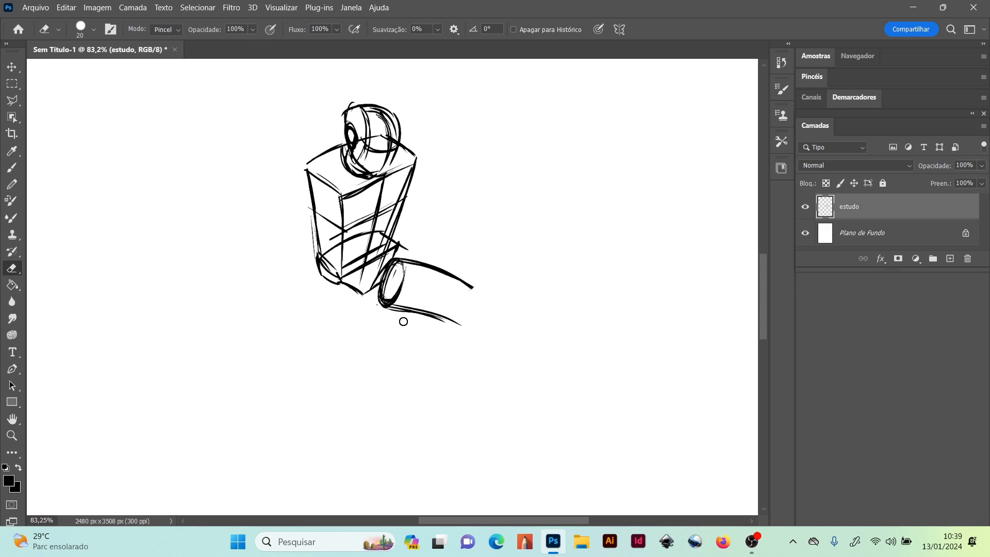
left_click(11, 167)
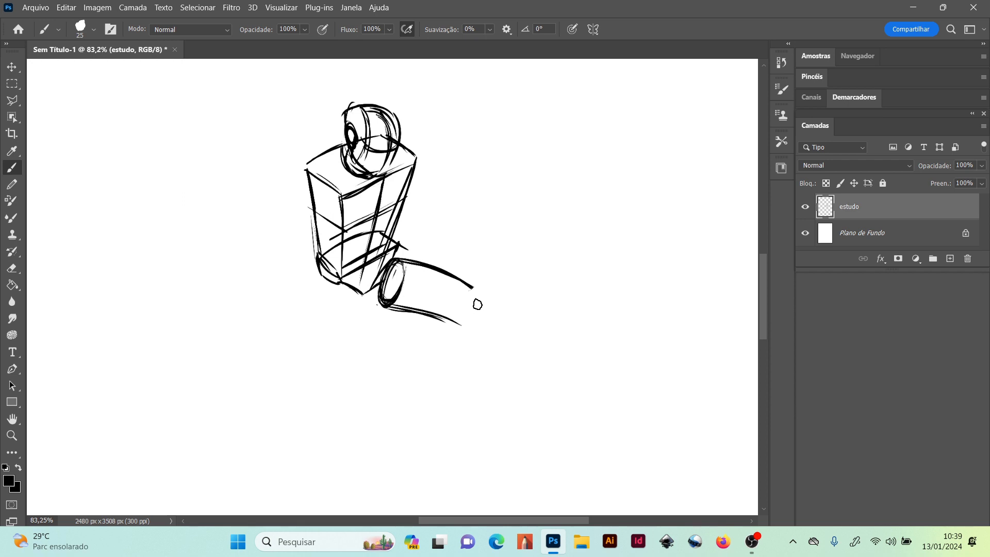
mouse_move(470, 302)
left_mouse_down()
mouse_move(467, 330)
mouse_move(470, 298)
mouse_move(496, 307)
left_mouse_up()
left_click_drag(451, 278, 482, 294)
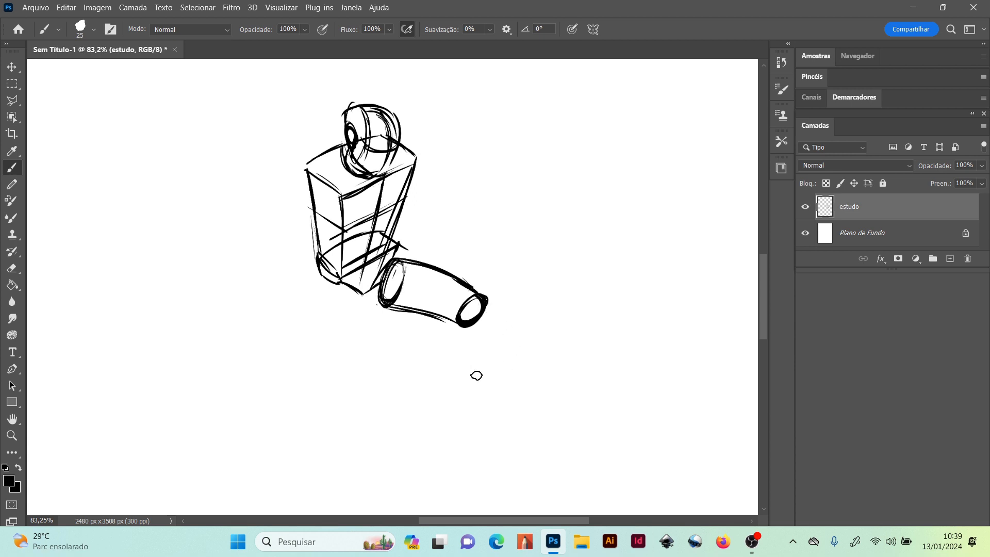
Draw the forward lower leg as a curved cylinder below the knee, closed by a flat knee ellipse and an ankle ellipse
left_click_drag(464, 335, 498, 334)
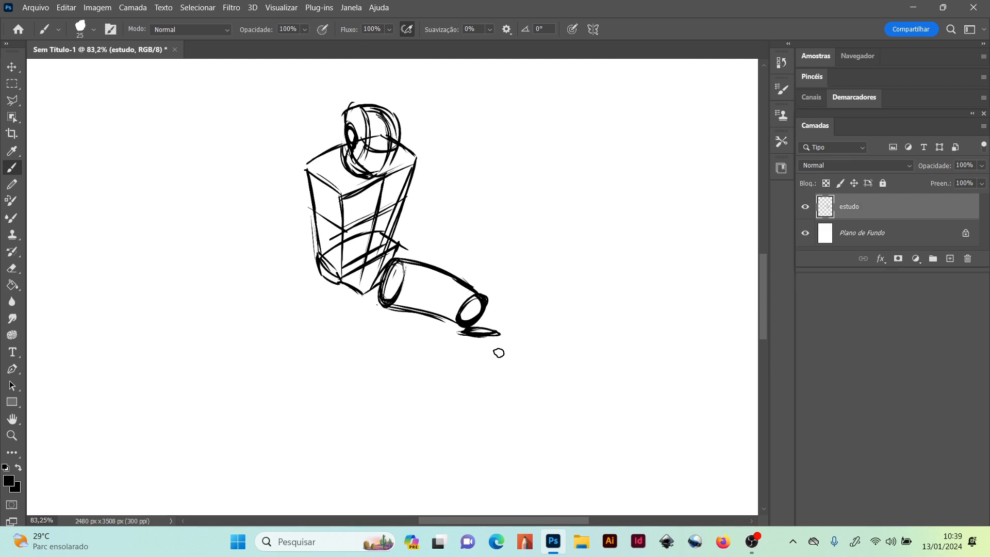
mouse_move(467, 336)
left_mouse_down()
mouse_move(481, 327)
mouse_move(500, 334)
left_mouse_up()
left_click_drag(503, 333, 509, 371)
mouse_move(502, 336)
left_mouse_down()
mouse_move(505, 394)
mouse_move(484, 432)
left_mouse_up()
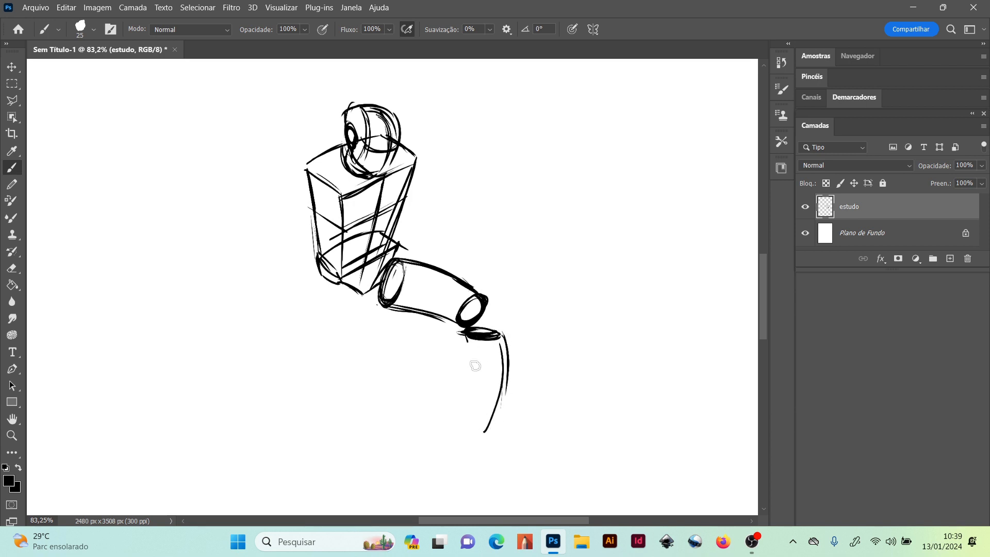
mouse_move(467, 336)
left_mouse_down()
mouse_move(472, 417)
mouse_move(493, 416)
left_mouse_up()
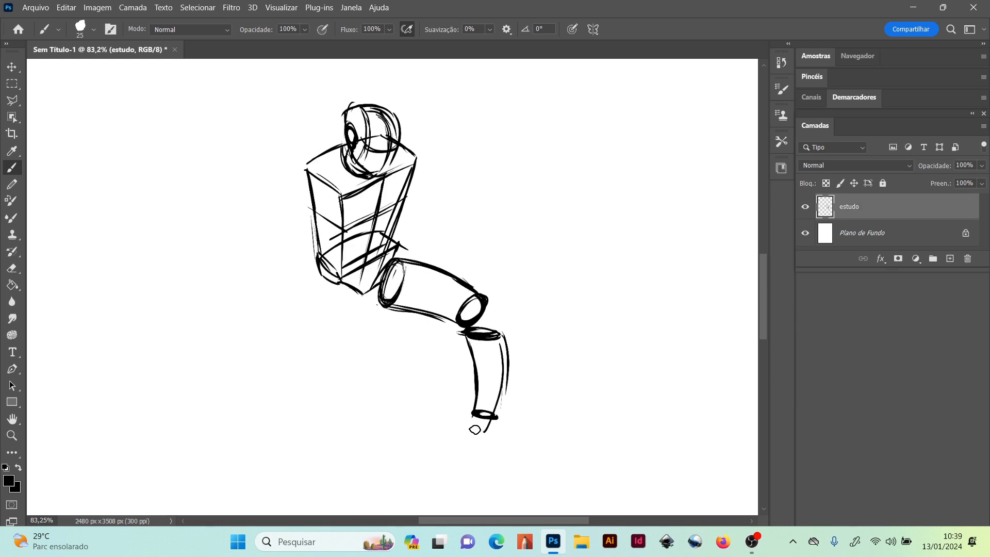
Sketch the forward foot as a wedge with heel, instep and toes, and reinforce the pelvis edge
mouse_move(476, 422)
left_mouse_down()
mouse_move(474, 439)
mouse_move(541, 464)
left_mouse_up()
mouse_move(477, 425)
left_mouse_down()
mouse_move(537, 463)
mouse_move(558, 453)
left_mouse_up()
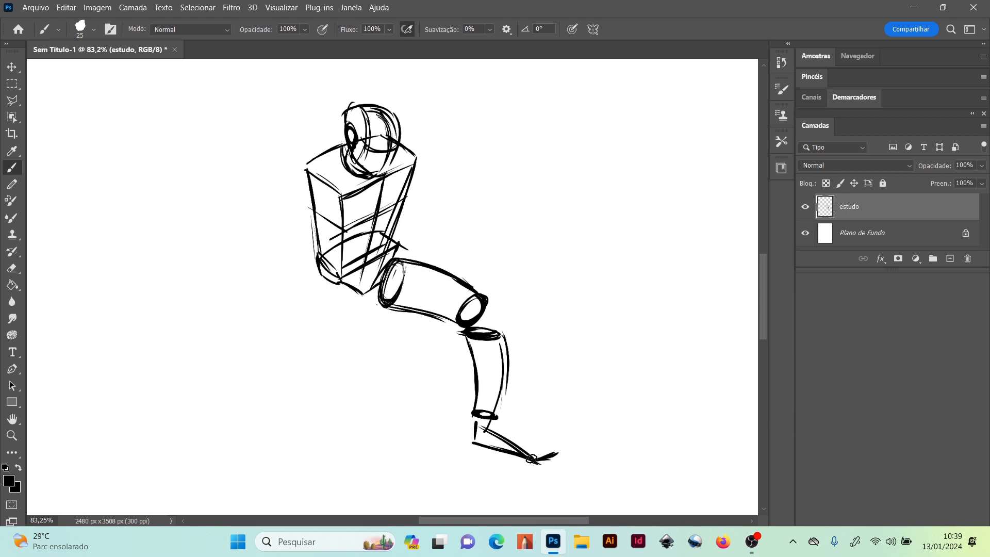
left_click_drag(333, 282, 377, 255)
left_click_drag(530, 464, 562, 445)
mouse_move(499, 422)
left_mouse_down()
mouse_move(555, 456)
mouse_move(503, 420)
mouse_move(513, 420)
left_mouse_up()
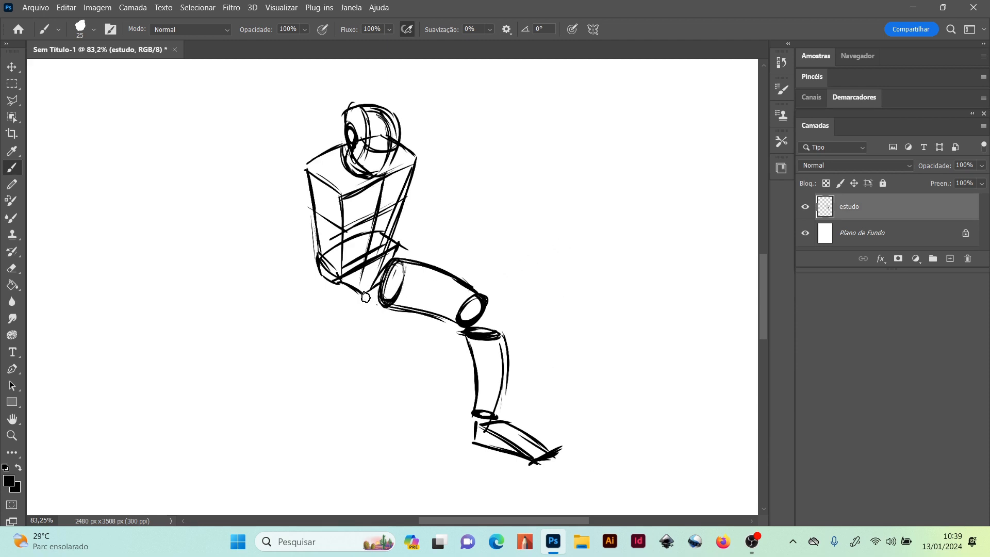
Draw the rear thigh descending from a hip ellipse under the pelvis and tapering to a small ellipse at the knee
left_click_drag(365, 299, 335, 345)
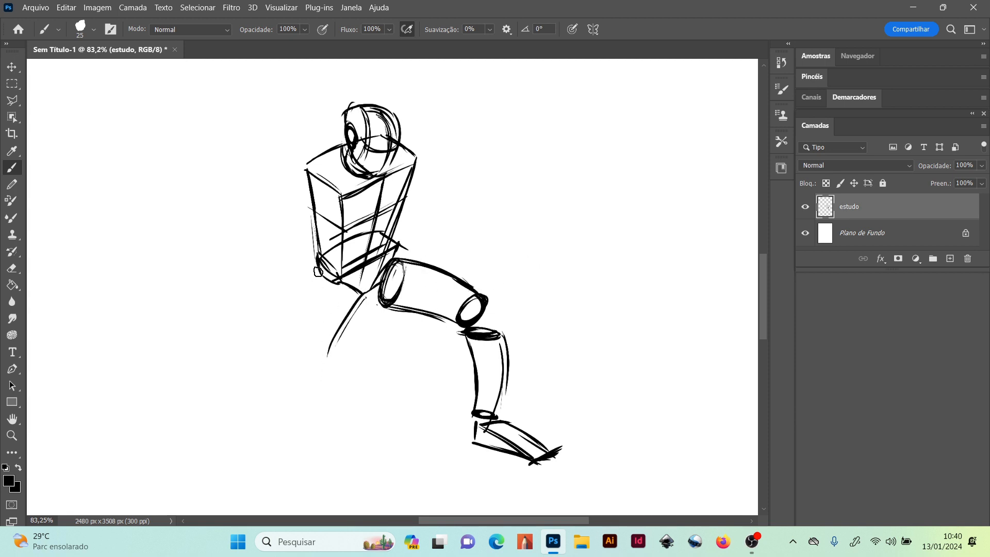
mouse_move(325, 281)
left_mouse_down()
mouse_move(358, 293)
mouse_move(324, 277)
left_mouse_up()
left_click_drag(317, 279, 308, 366)
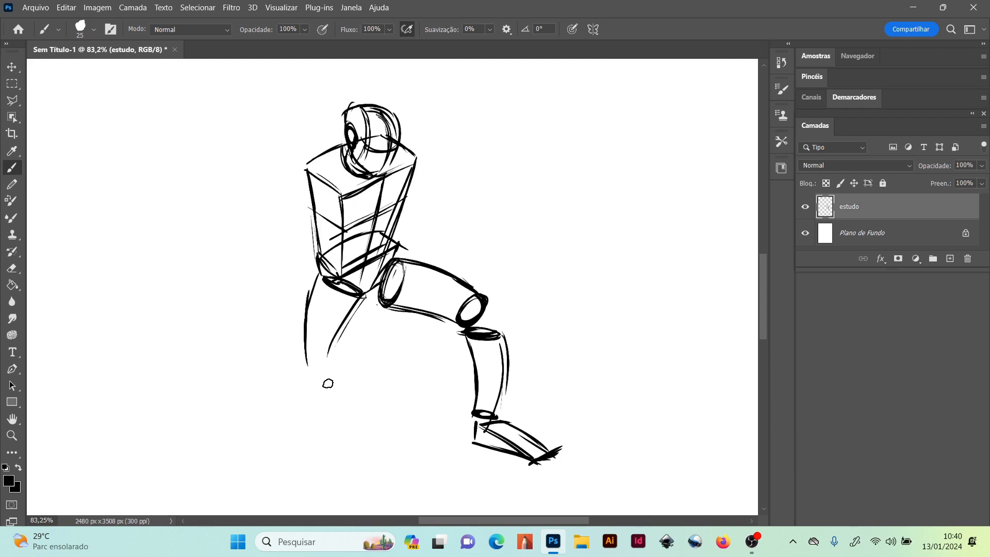
left_click_drag(304, 359, 326, 356)
mouse_move(315, 349)
left_mouse_down()
mouse_move(298, 376)
mouse_move(311, 381)
left_mouse_up()
mouse_move(318, 351)
left_mouse_down()
mouse_move(305, 378)
mouse_move(320, 350)
mouse_move(323, 371)
mouse_move(307, 379)
mouse_move(319, 356)
left_mouse_up()
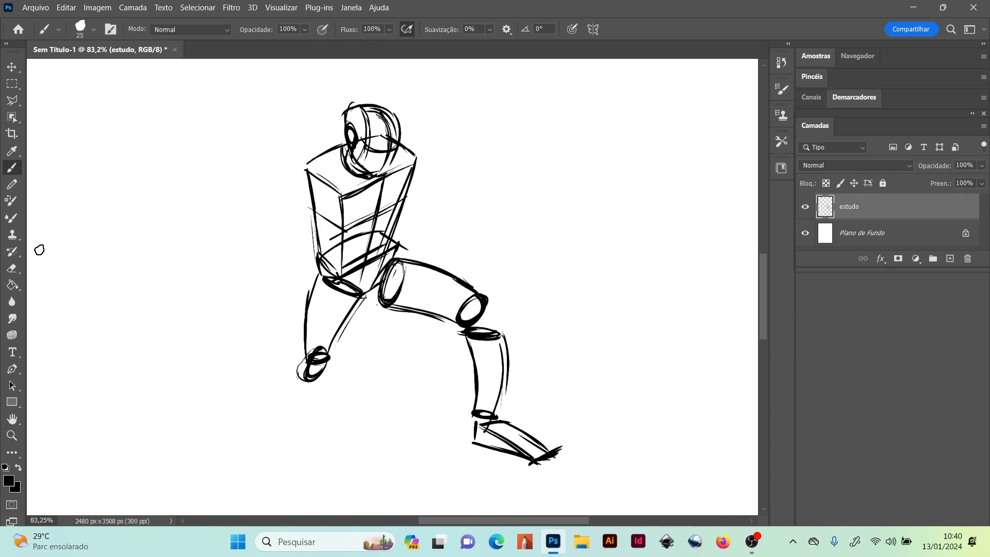
key("ctrl+z")
key("ctrl+z")
key("ctrl+z")
Draw the short, foreshortened rear lower leg curving from the knee to a small ankle ellipse
mouse_move(309, 363)
left_mouse_down()
mouse_move(328, 357)
mouse_move(313, 375)
mouse_move(317, 354)
mouse_move(327, 365)
mouse_move(318, 375)
mouse_move(317, 358)
mouse_move(353, 396)
left_mouse_up()
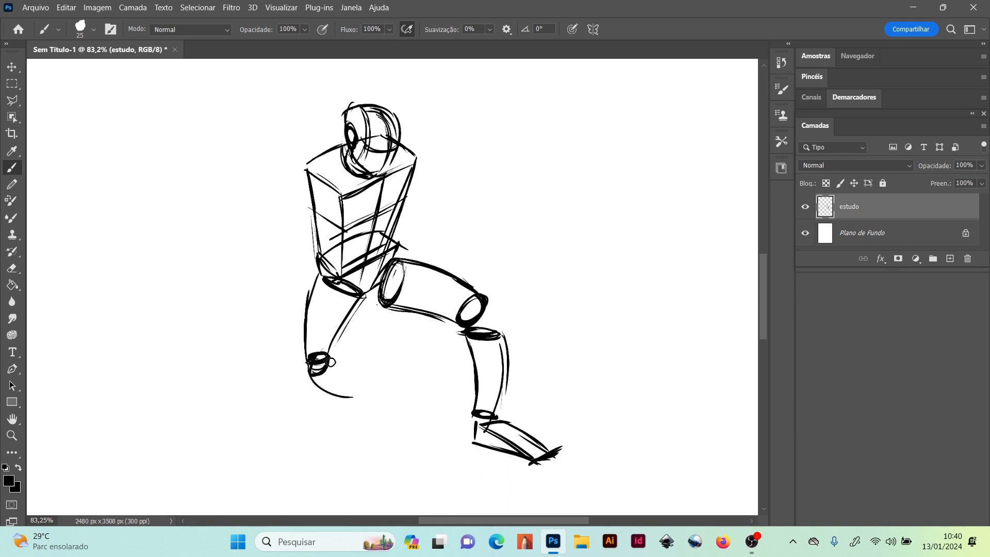
left_click_drag(328, 357, 347, 385)
mouse_move(351, 387)
left_mouse_down()
mouse_move(339, 394)
mouse_move(352, 388)
left_mouse_up()
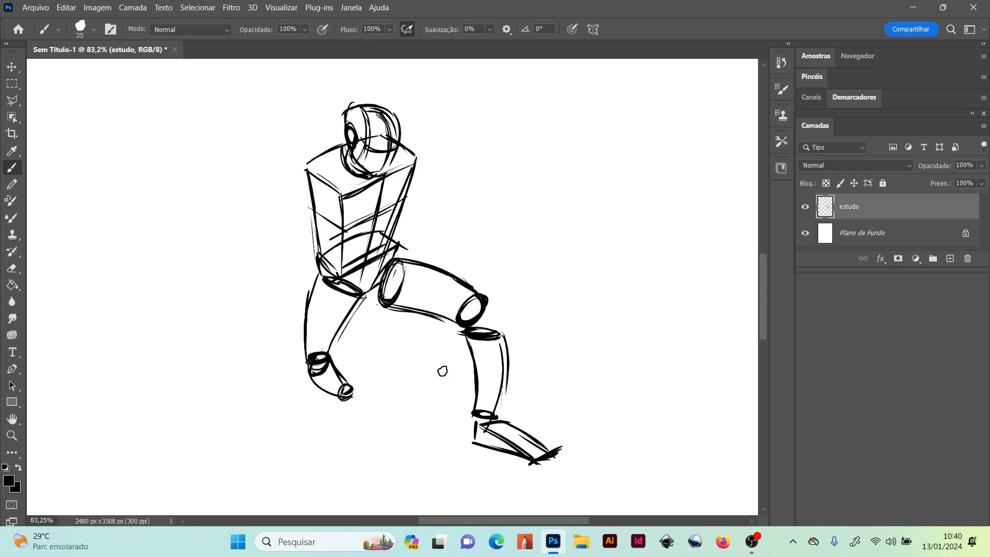
Sketch the rear foot pointing downward from the ankle, with heel, sole and toe lines
left_click_drag(341, 393, 335, 407)
left_click_drag(339, 401, 327, 416)
left_click_drag(329, 414, 344, 441)
mouse_move(344, 437)
left_mouse_down()
mouse_move(368, 389)
mouse_move(343, 442)
left_mouse_up()
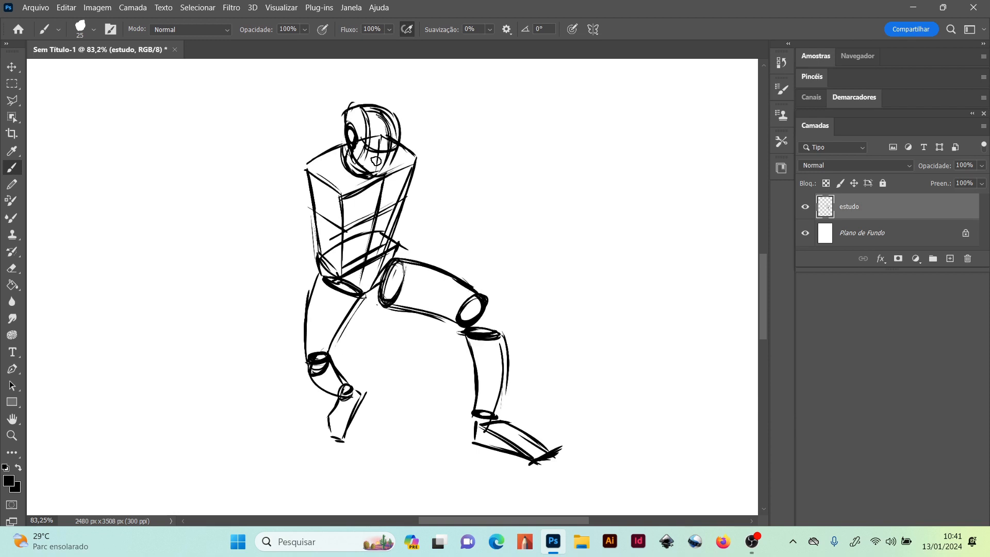
Draw a round shoulder joint beside the jaw and extend a short cylindrical upper arm from it to an elbow ellipse
left_click_drag(379, 172, 399, 180)
left_click_drag(384, 151, 407, 170)
mouse_move(385, 160)
left_mouse_down()
mouse_move(402, 143)
mouse_move(385, 150)
mouse_move(425, 164)
mouse_move(393, 142)
mouse_move(410, 187)
mouse_move(407, 139)
mouse_move(414, 147)
mouse_move(402, 138)
mouse_move(400, 174)
mouse_move(416, 154)
mouse_move(395, 176)
left_mouse_up()
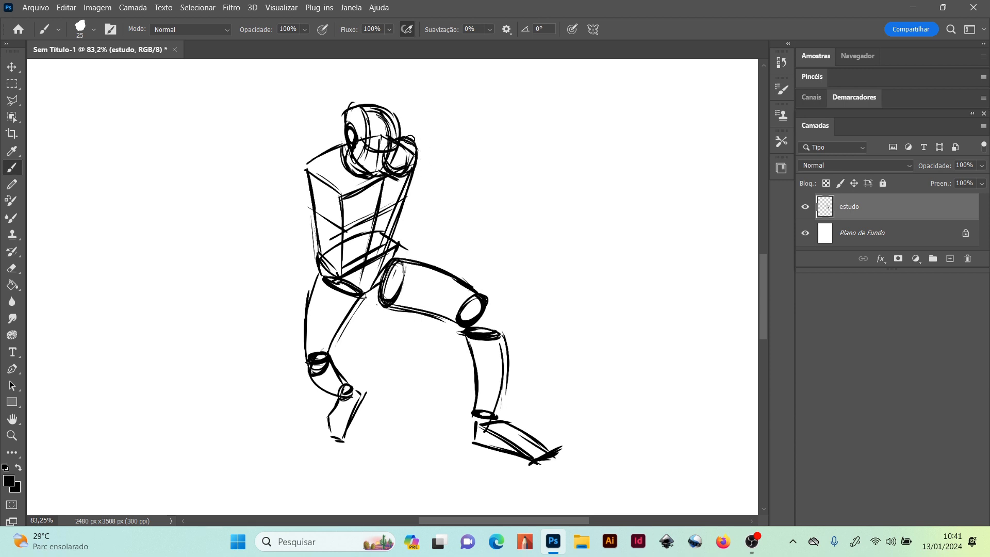
mouse_move(416, 149)
left_mouse_down()
mouse_move(409, 170)
mouse_move(417, 144)
mouse_move(412, 190)
left_mouse_up()
mouse_move(419, 145)
left_mouse_down()
mouse_move(449, 153)
mouse_move(445, 178)
left_mouse_up()
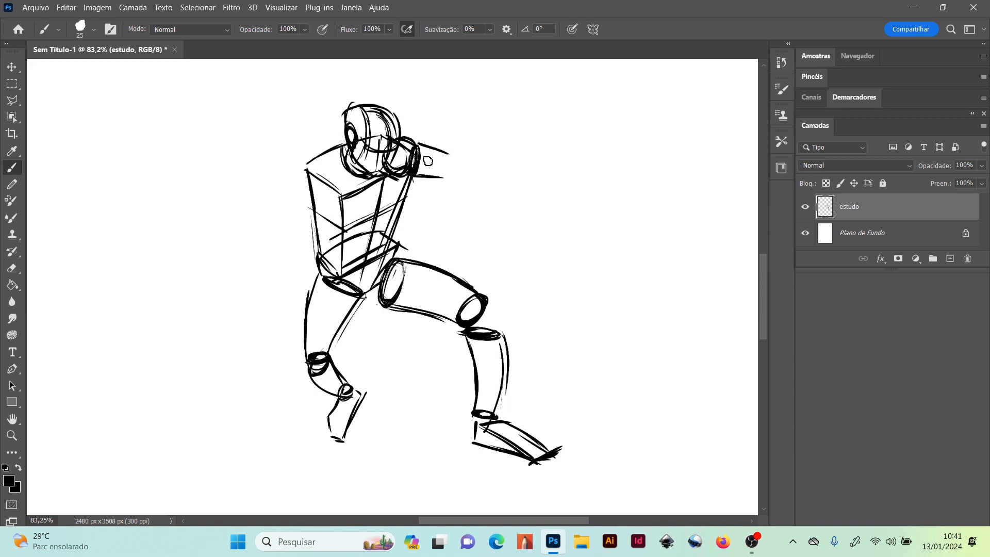
mouse_move(445, 153)
left_mouse_down()
mouse_move(448, 170)
mouse_move(439, 171)
left_mouse_up()
Sketch the forearm angling down from the elbow, with upper and lower contour lines reaching the wrist
left_click_drag(453, 186, 455, 153)
left_click_drag(455, 150, 489, 183)
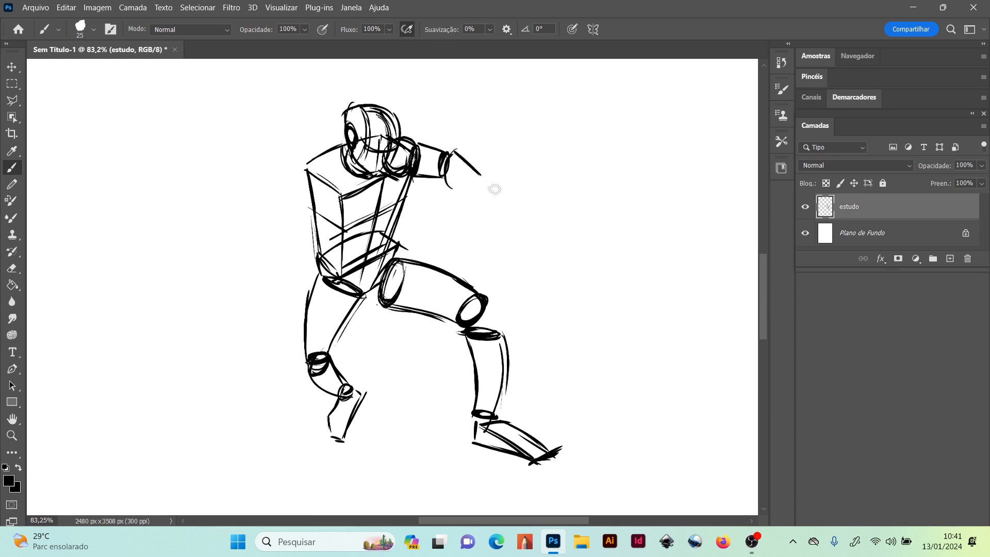
left_click_drag(448, 186, 486, 197)
mouse_move(413, 184)
left_mouse_down()
mouse_move(433, 181)
mouse_move(486, 213)
mouse_move(480, 207)
left_mouse_up()
Erase the overlapping construction lines inside the face and the shoulder joint
left_click(14, 269)
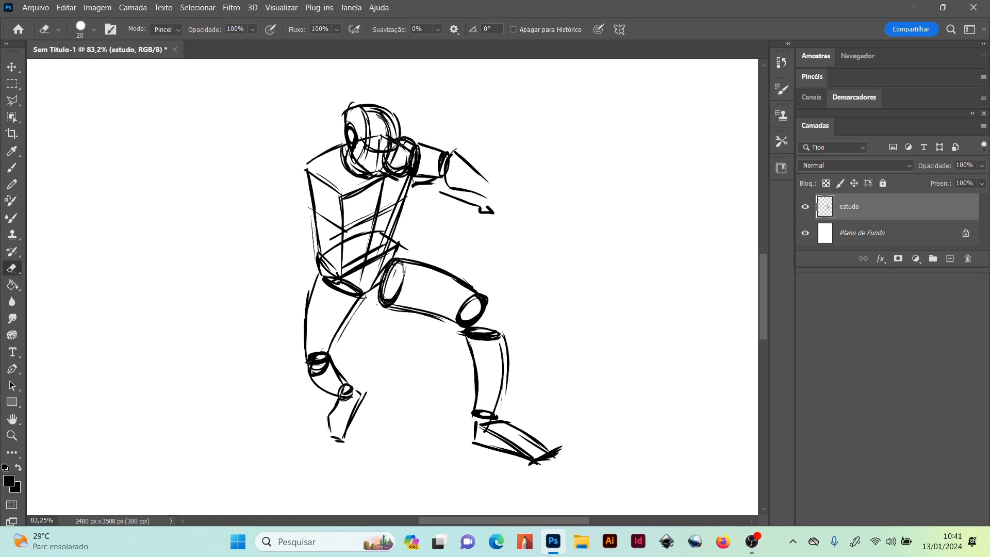
mouse_move(394, 139)
left_mouse_down()
mouse_move(386, 165)
mouse_move(394, 142)
mouse_move(385, 134)
mouse_move(380, 164)
mouse_move(379, 128)
mouse_move(376, 163)
mouse_move(375, 129)
mouse_move(372, 153)
left_mouse_up()
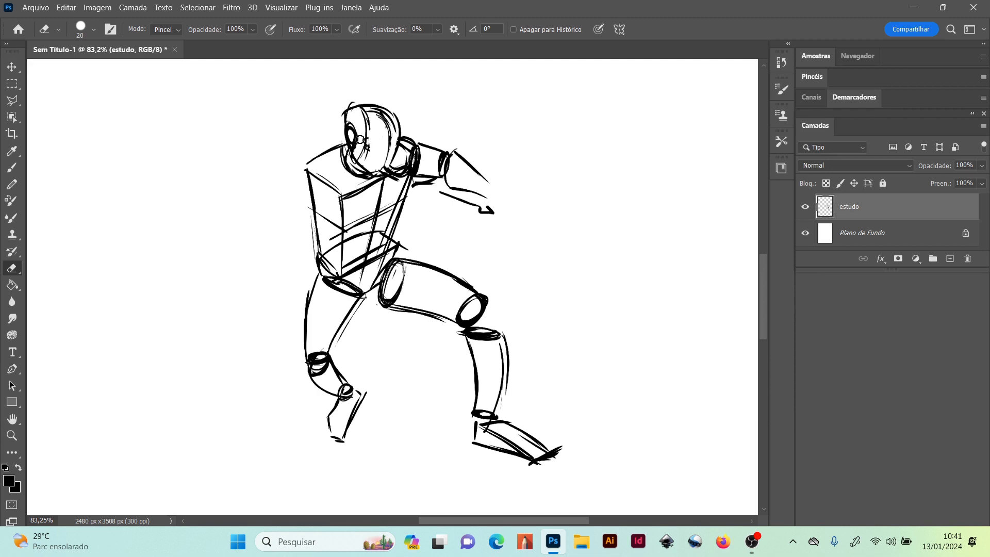
mouse_move(365, 135)
left_mouse_down()
mouse_move(364, 158)
mouse_move(372, 125)
left_mouse_up()
mouse_move(395, 167)
left_mouse_down()
mouse_move(406, 170)
mouse_move(397, 168)
mouse_move(403, 156)
left_mouse_up()
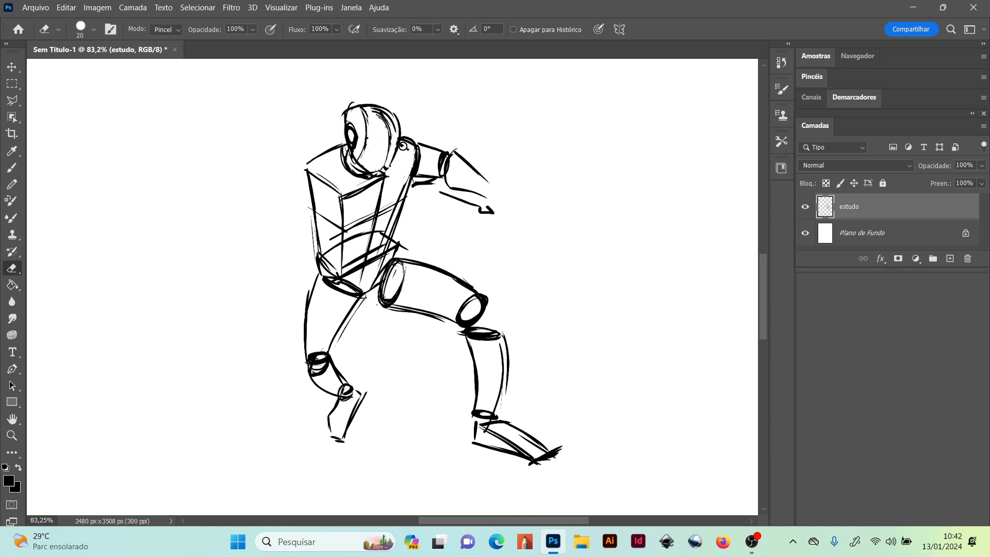
Reinforce the torso's side edge below the raised arm's shoulder and redraw the underside of that upper arm with the brush
left_click(11, 167)
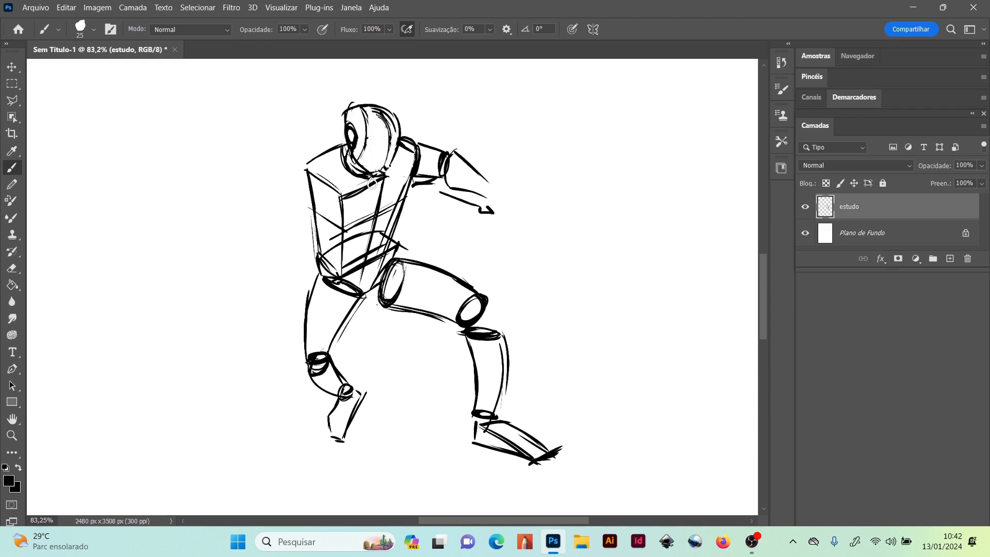
left_click_drag(416, 148, 400, 210)
left_click_drag(416, 174, 444, 172)
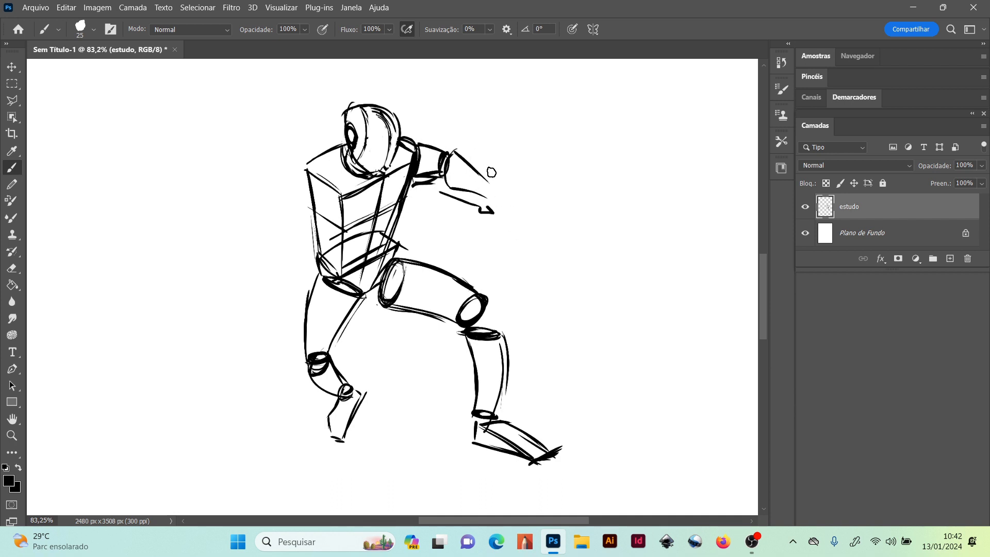
Draw a round wrist and a box-shaped hand at the end of the outstretched forearm, with short thumb lines beneath it
left_click_drag(481, 187, 493, 180)
left_click_drag(490, 181, 524, 183)
left_click_drag(523, 183, 506, 199)
left_click_drag(480, 186, 497, 202)
mouse_move(520, 183)
left_mouse_down()
mouse_move(494, 197)
mouse_move(514, 186)
mouse_move(528, 202)
mouse_move(511, 216)
mouse_move(525, 183)
left_mouse_up()
left_click_drag(511, 216, 529, 205)
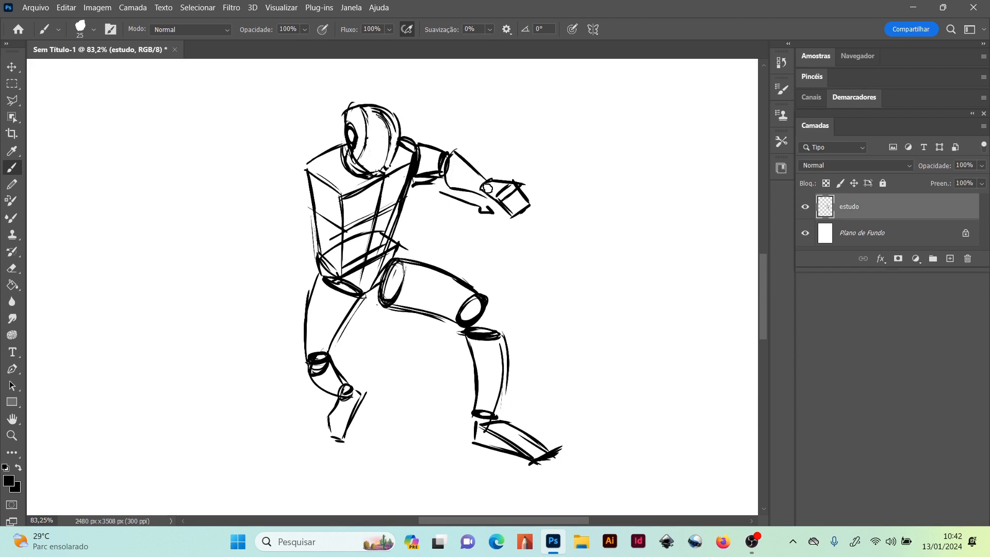
left_click_drag(490, 195, 494, 212)
left_click_drag(496, 202, 500, 213)
mouse_move(329, 192)
left_mouse_down()
mouse_move(303, 186)
mouse_move(320, 185)
mouse_move(278, 211)
left_mouse_up()
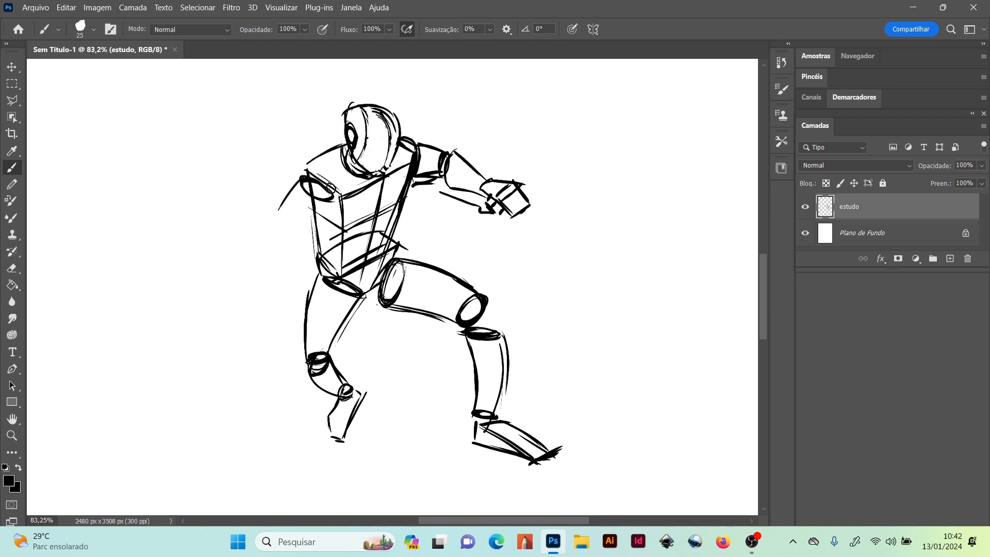
left_click_drag(331, 195, 303, 228)
key("ctrl+z")
key("ctrl+z")
key("ctrl+z")
key("ctrl+z")
key("ctrl+z")
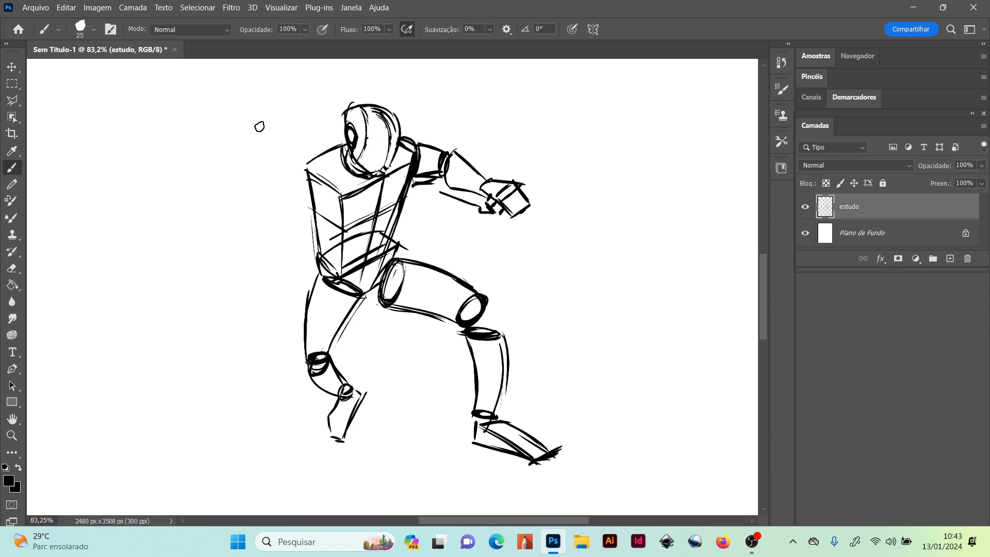
mouse_move(307, 181)
left_mouse_down()
mouse_move(327, 200)
mouse_move(308, 184)
mouse_move(334, 196)
left_mouse_up()
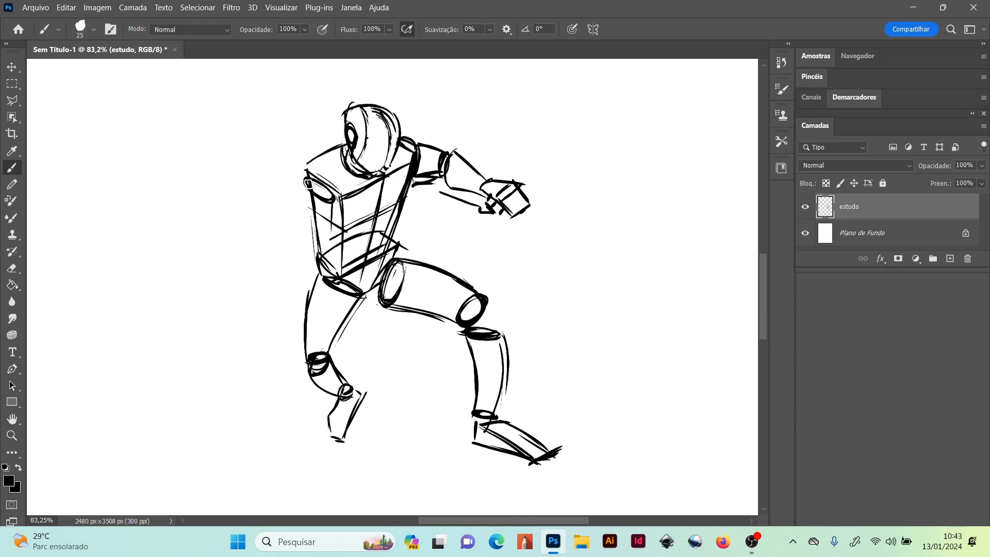
left_click_drag(302, 184, 299, 232)
key("ctrl+z")
key("ctrl+z")
key("ctrl+z")
key("ctrl+z")
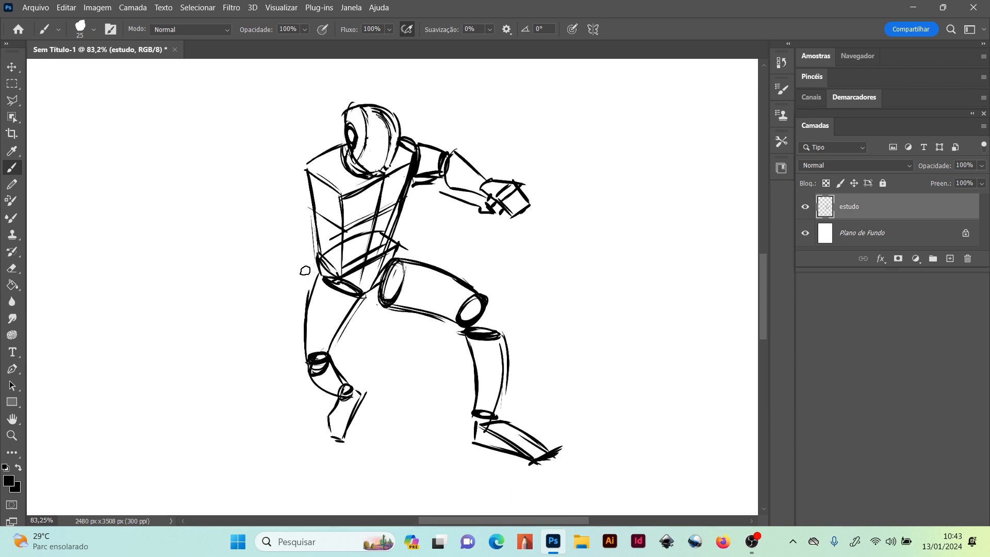
Draw the near upper arm as a vertical cylinder over the torso's side, with ellipses at the shoulder and elbow
mouse_move(303, 261)
left_mouse_down()
mouse_move(329, 253)
mouse_move(307, 268)
mouse_move(307, 260)
mouse_move(306, 271)
mouse_move(320, 252)
mouse_move(336, 257)
mouse_move(305, 270)
mouse_move(303, 257)
mouse_move(335, 255)
mouse_move(311, 267)
left_mouse_up()
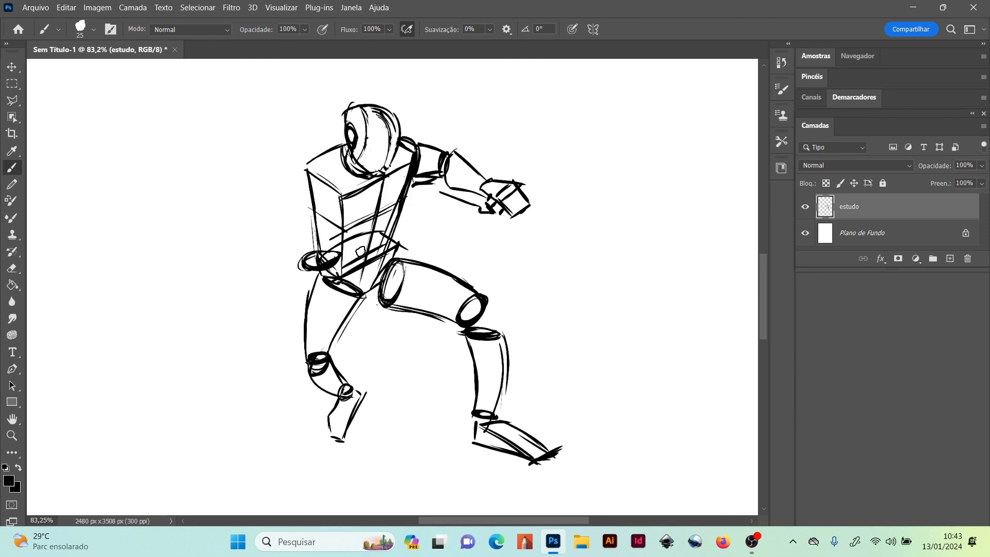
left_click_drag(333, 256, 343, 207)
left_click_drag(303, 258, 305, 193)
left_click_drag(301, 252, 310, 184)
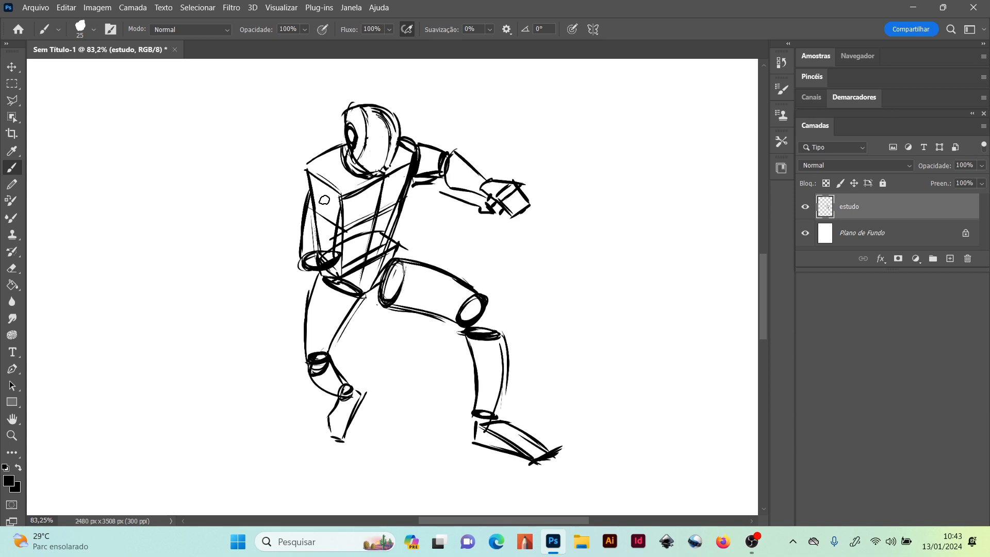
mouse_move(302, 263)
left_mouse_down()
mouse_move(320, 269)
mouse_move(307, 260)
left_mouse_up()
mouse_move(309, 194)
left_mouse_down()
mouse_move(335, 196)
mouse_move(309, 193)
mouse_move(332, 251)
left_mouse_up()
left_click_drag(341, 188, 340, 273)
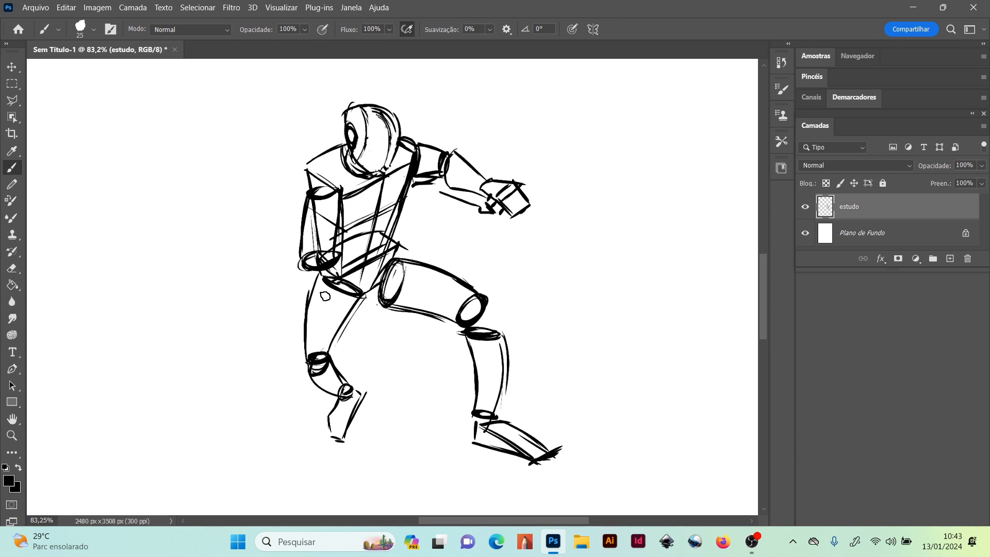
Draw a round elbow joint below the near upper arm and a tapering forearm across the waist to a wrist at the thigh
mouse_move(318, 258)
left_mouse_down()
mouse_move(326, 279)
mouse_move(309, 277)
mouse_move(327, 261)
mouse_move(325, 298)
left_mouse_up()
left_click_drag(311, 292, 361, 299)
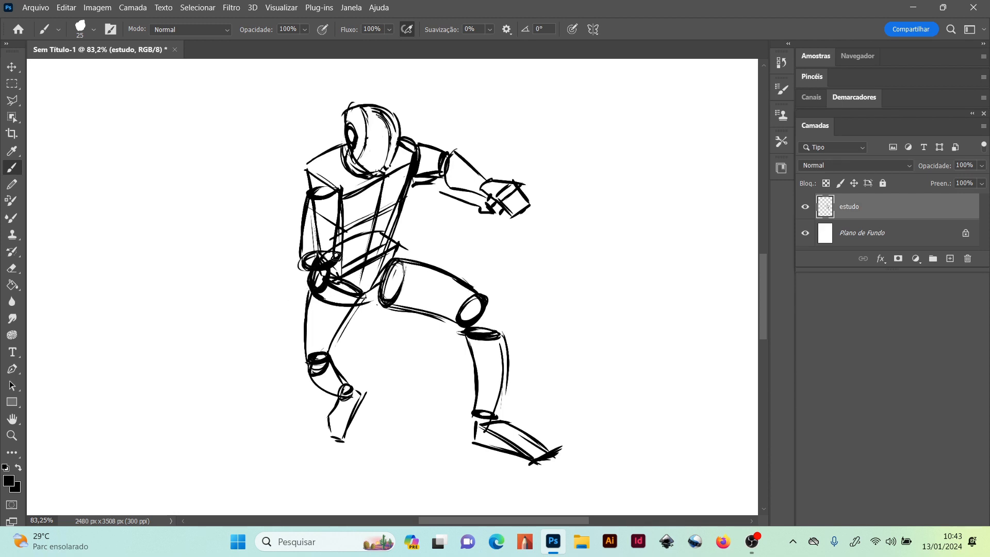
mouse_move(330, 255)
left_mouse_down()
mouse_move(379, 284)
mouse_move(403, 283)
left_mouse_up()
left_click_drag(324, 293, 386, 304)
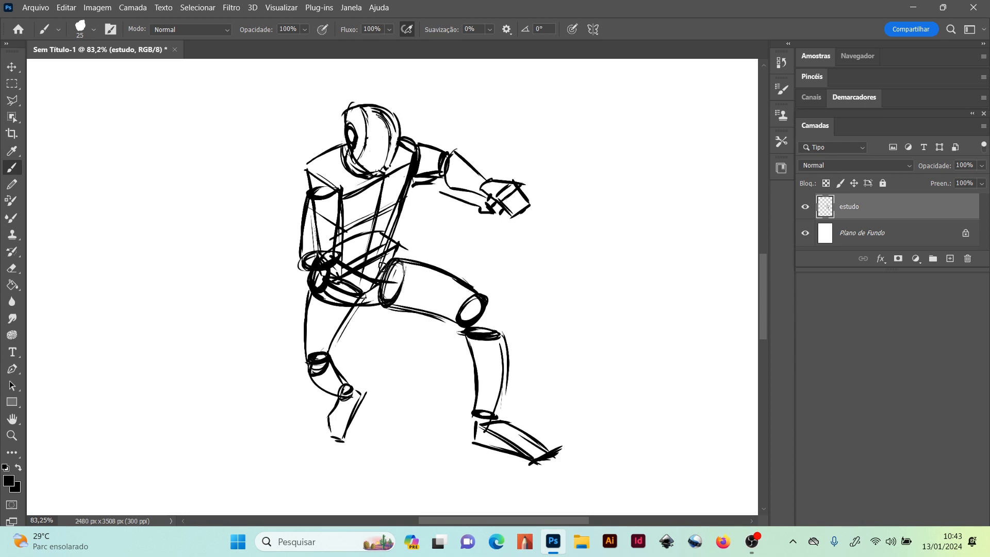
mouse_move(379, 281)
left_mouse_down()
mouse_move(381, 300)
mouse_move(373, 291)
left_mouse_up()
Erase the torso and hip construction lines that overlap the near forearm and upper arm
left_click(11, 268)
mouse_move(330, 283)
left_mouse_down()
mouse_move(331, 296)
mouse_move(352, 299)
mouse_move(334, 278)
mouse_move(348, 275)
mouse_move(343, 269)
mouse_move(353, 294)
mouse_move(382, 293)
mouse_move(331, 294)
mouse_move(341, 279)
mouse_move(364, 276)
left_mouse_up()
mouse_move(318, 223)
left_mouse_down()
mouse_move(313, 257)
mouse_move(328, 261)
mouse_move(315, 209)
mouse_move(323, 248)
left_mouse_up()
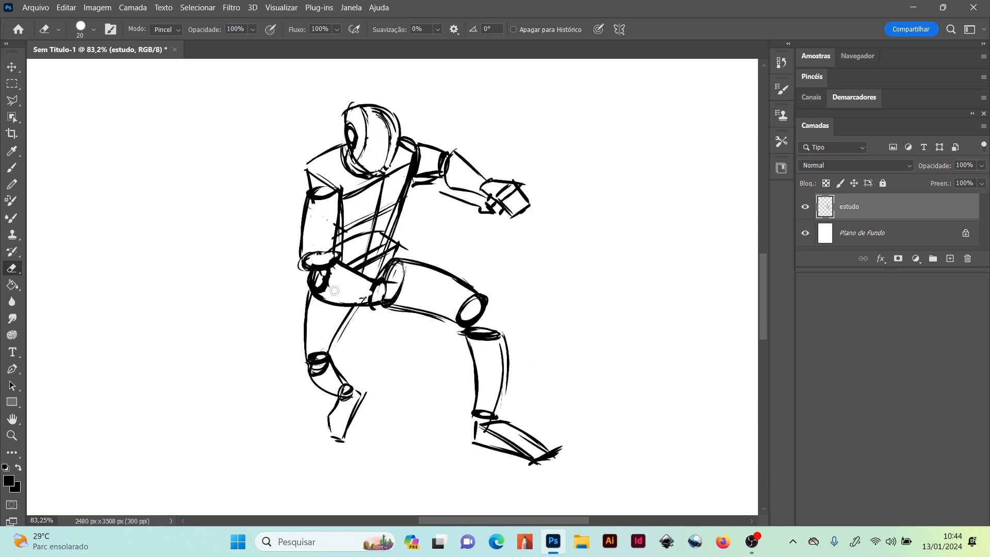
Draw a boxy fist with a thumb over the thigh, reducing the brush size to 15, and darken the near upper arm's outer contour
left_click(11, 171)
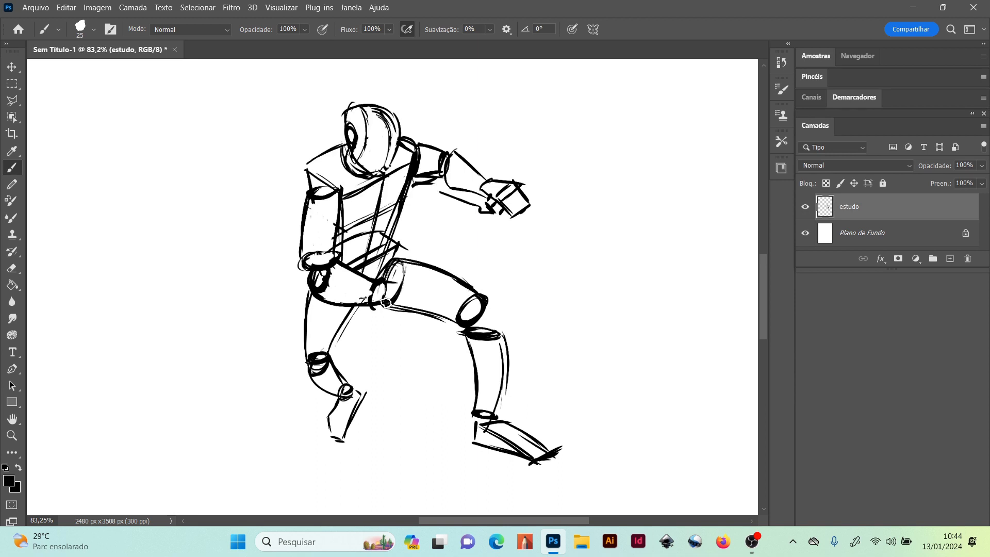
left_click_drag(385, 308, 384, 290)
mouse_move(398, 285)
left_mouse_down()
mouse_move(421, 284)
mouse_move(408, 313)
left_mouse_up()
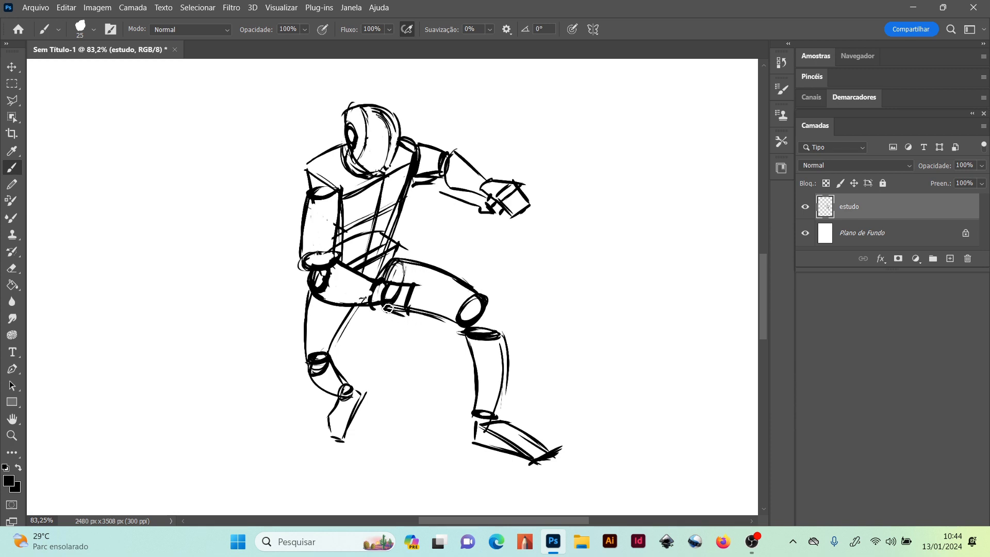
key("bracketleft")
key("bracketleft")
key("bracketleft")
mouse_move(417, 283)
left_mouse_down()
mouse_move(425, 303)
mouse_move(420, 323)
left_mouse_up()
mouse_move(429, 304)
left_mouse_down()
mouse_move(423, 320)
mouse_move(384, 303)
left_mouse_up()
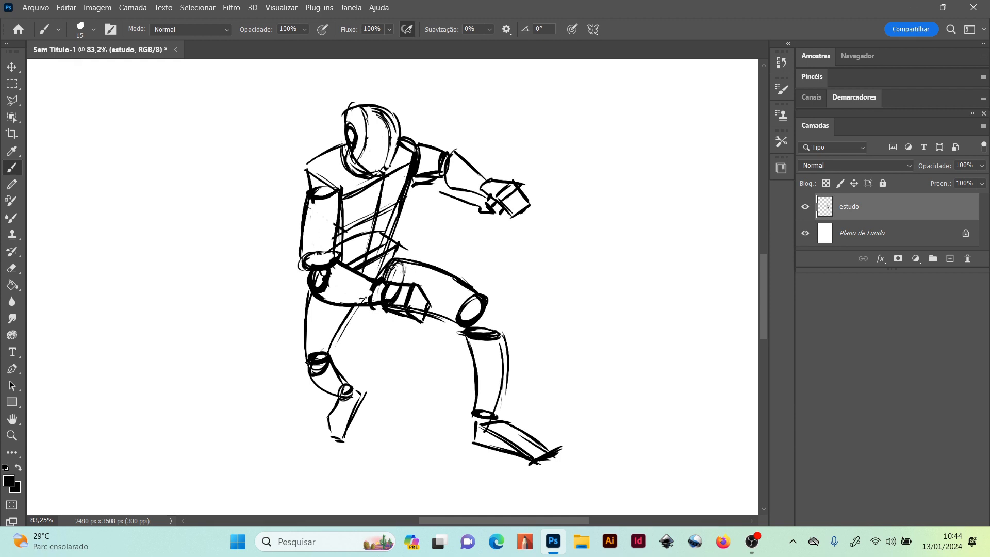
left_click_drag(404, 284, 410, 275)
left_click_drag(304, 186, 302, 254)
left_click_drag(303, 198, 302, 216)
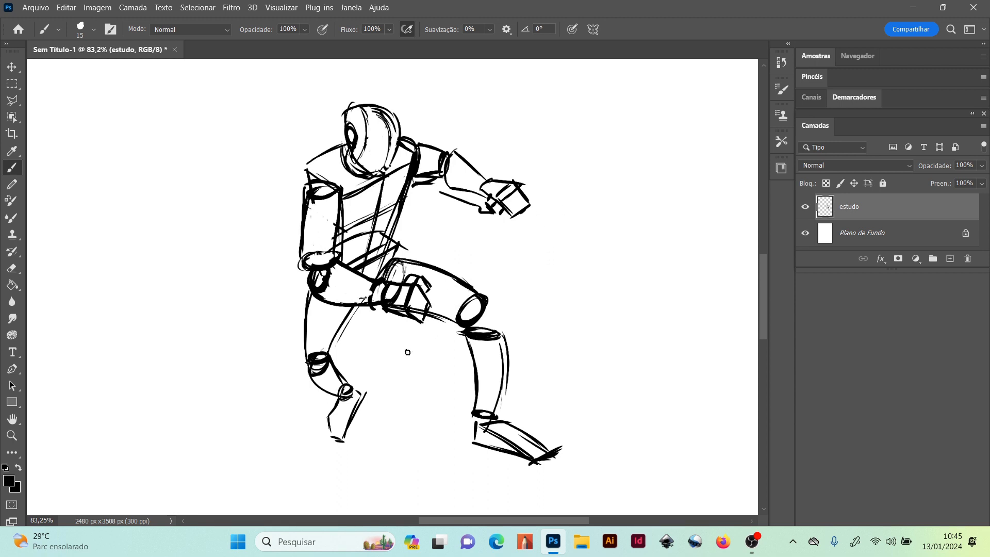
Draw a long diagonal line from below the near fist past the outstretched hand, and a sloping ground line under both feet
left_click_drag(410, 334, 581, 164)
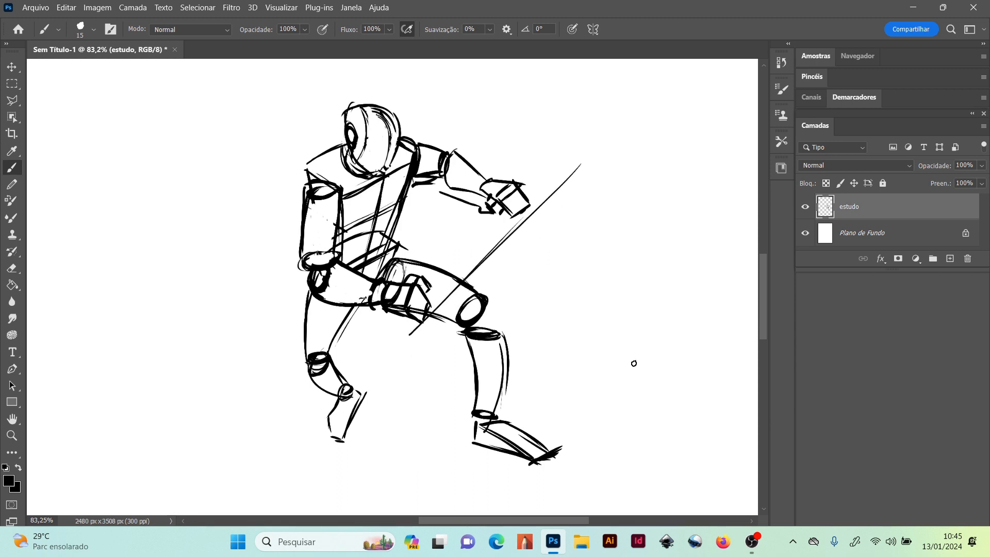
left_click_drag(283, 422, 550, 480)
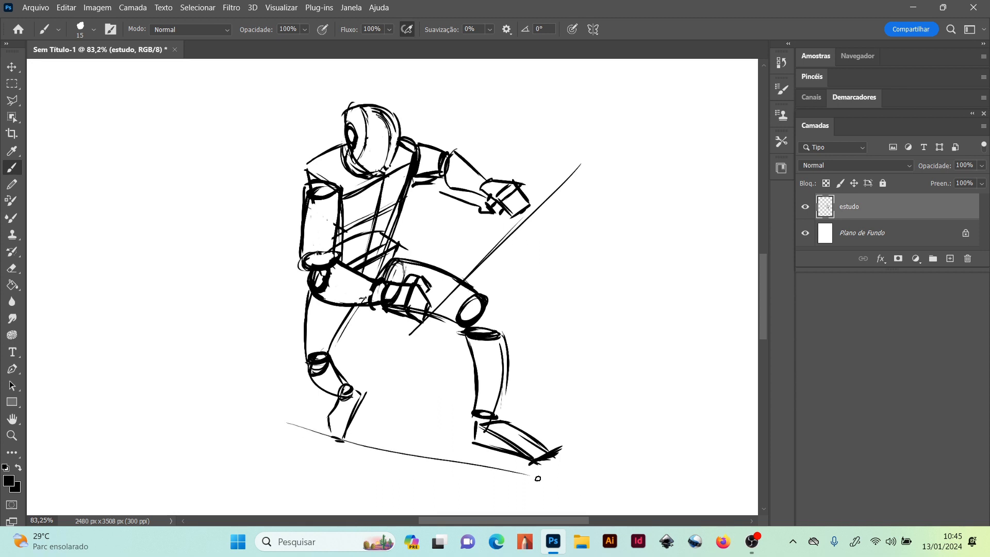
left_click_drag(262, 416, 596, 481)
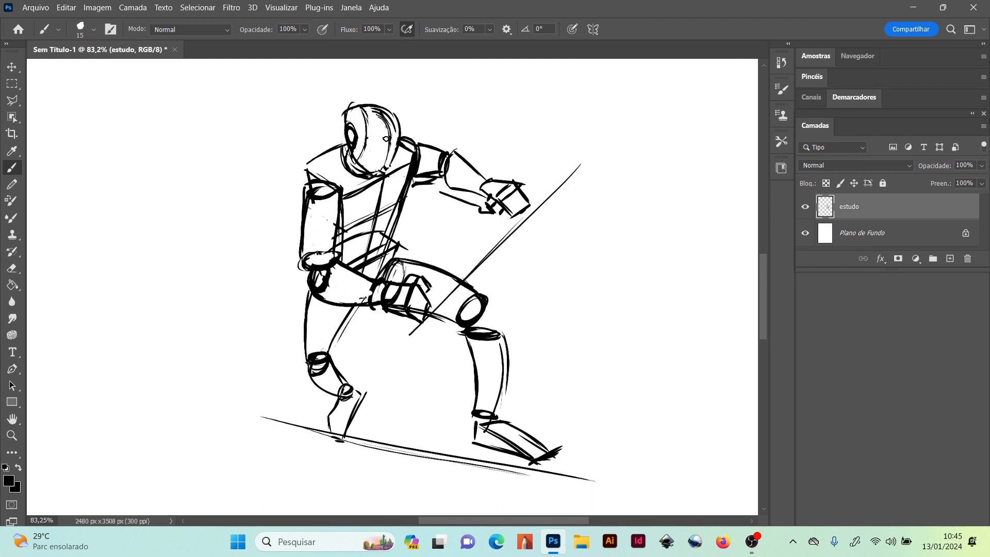
Add a curved horizontal guideline across the face and reinforce the upper chest and near shoulder lines
left_click_drag(366, 138, 395, 147)
left_click_drag(359, 187, 415, 151)
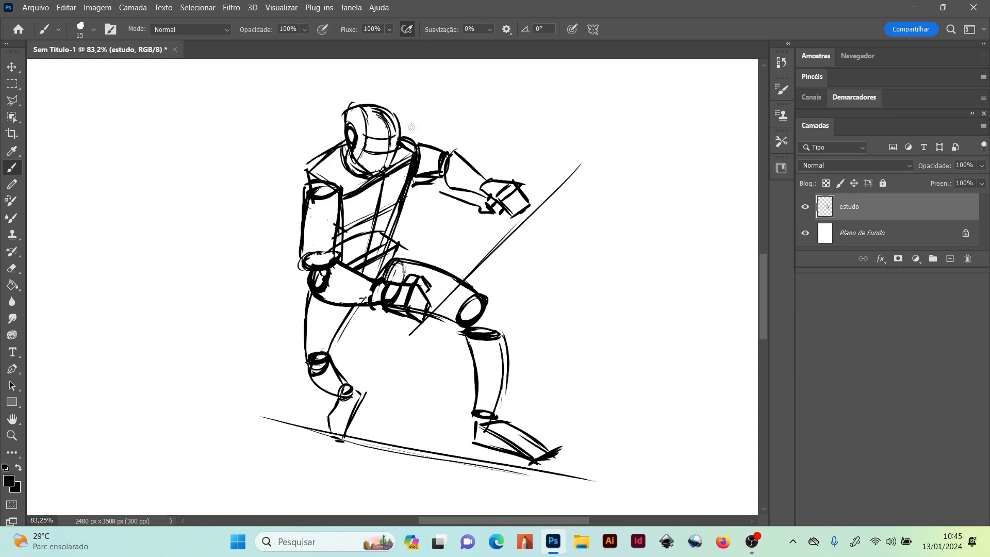
left_click_drag(309, 166, 340, 146)
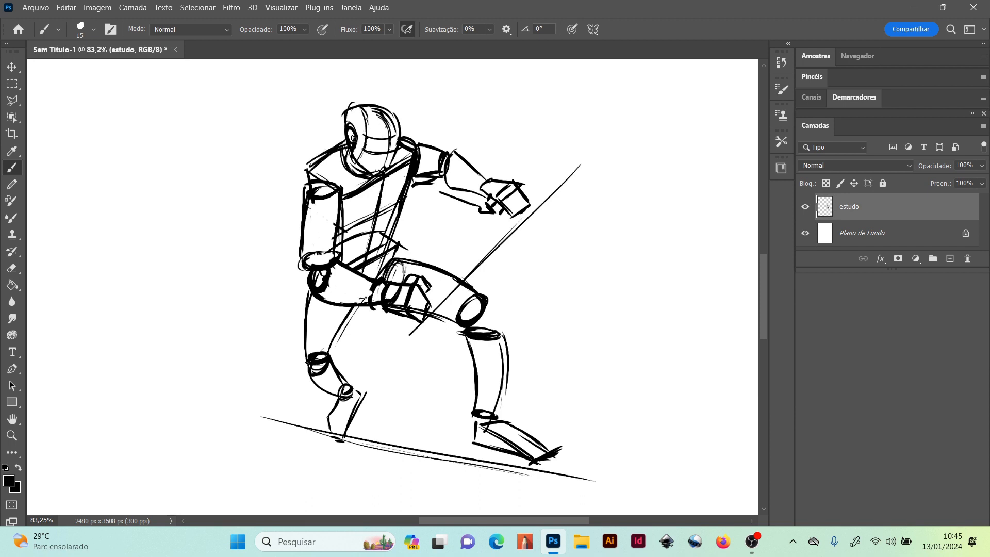